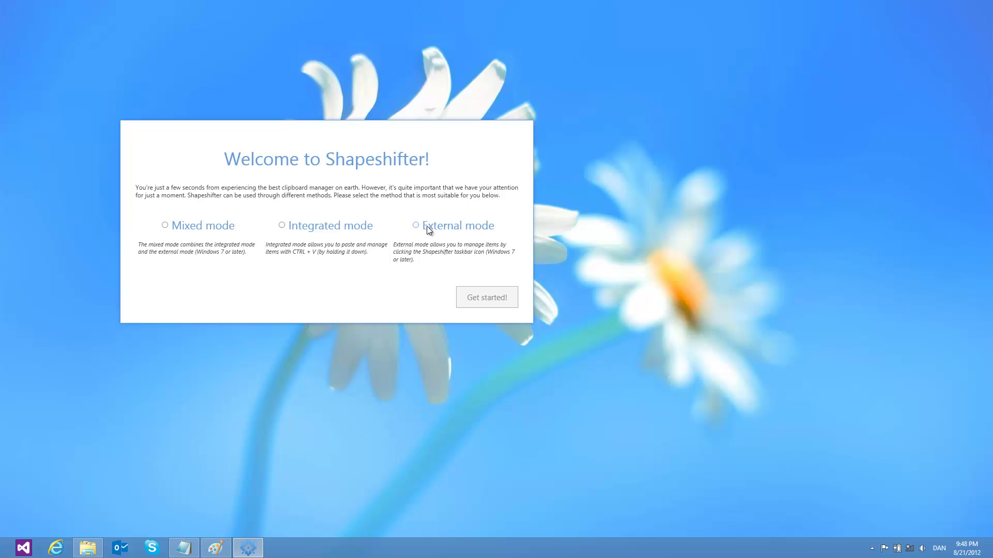
# - Complete Shapeshifter's first-time setup in Mixed mode and acknowledge the completion message
pyautogui.click(180, 229)
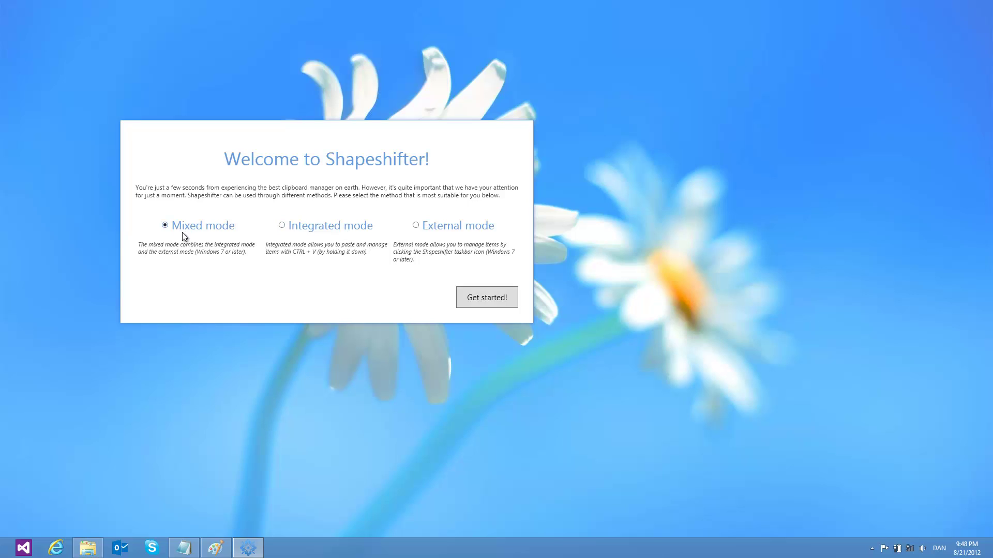
pyautogui.click(487, 299)
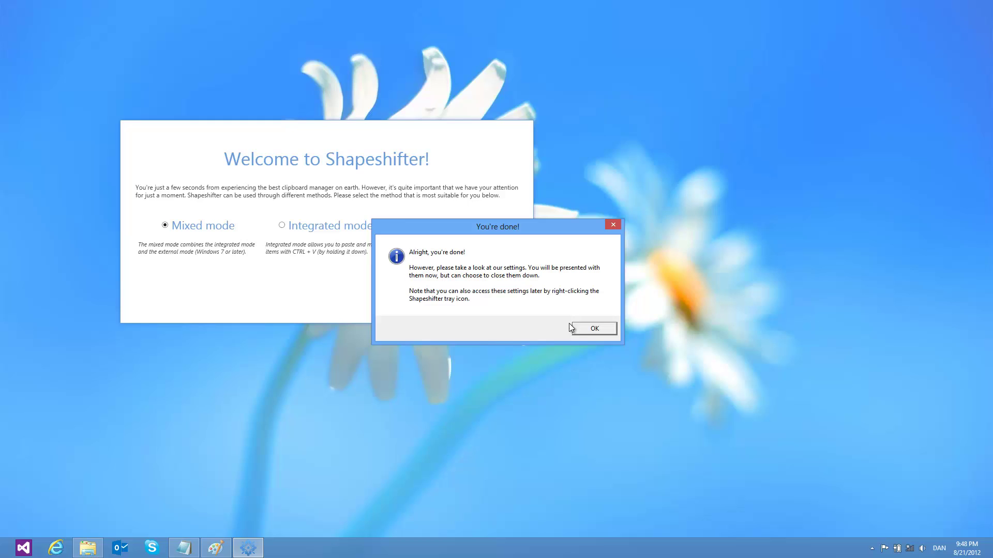
pyautogui.click(593, 330)
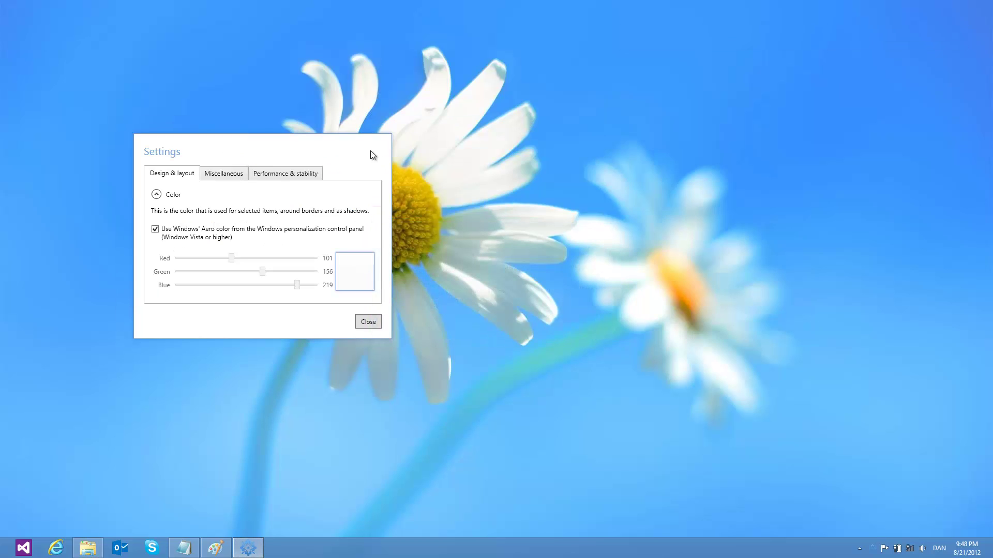
# - Look over the Miscellaneous, Performance & stability and Design & layout settings, then close Settings
pyautogui.click(226, 178)
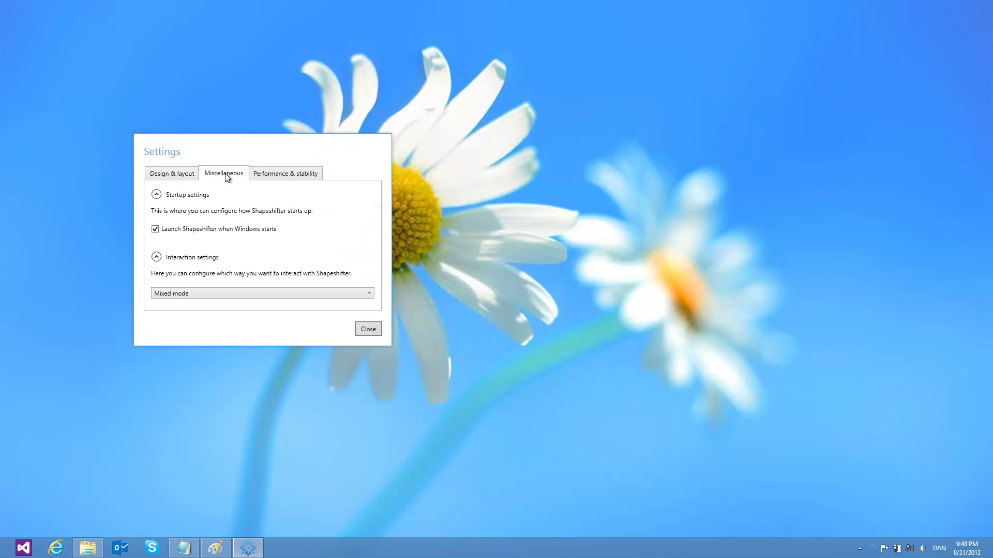
pyautogui.click(270, 175)
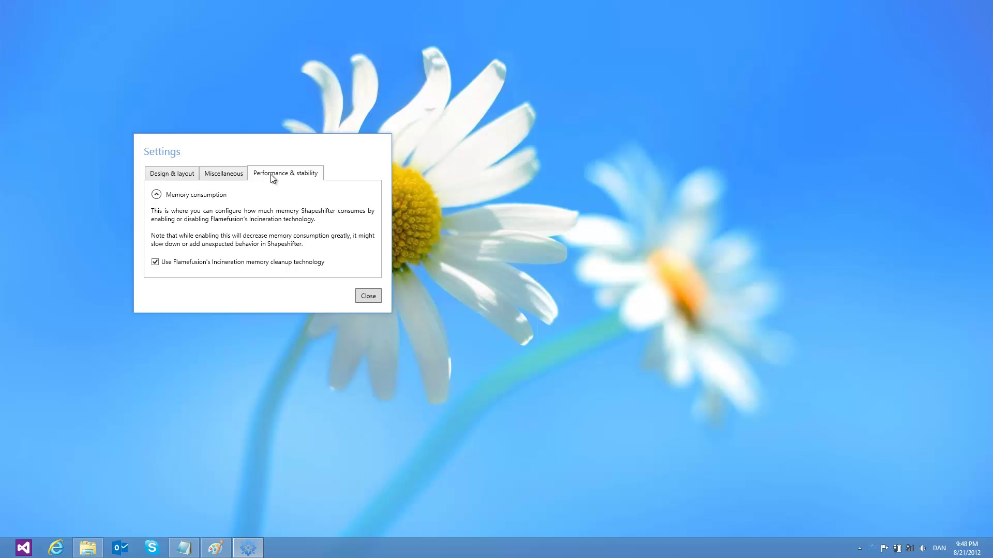
pyautogui.click(186, 176)
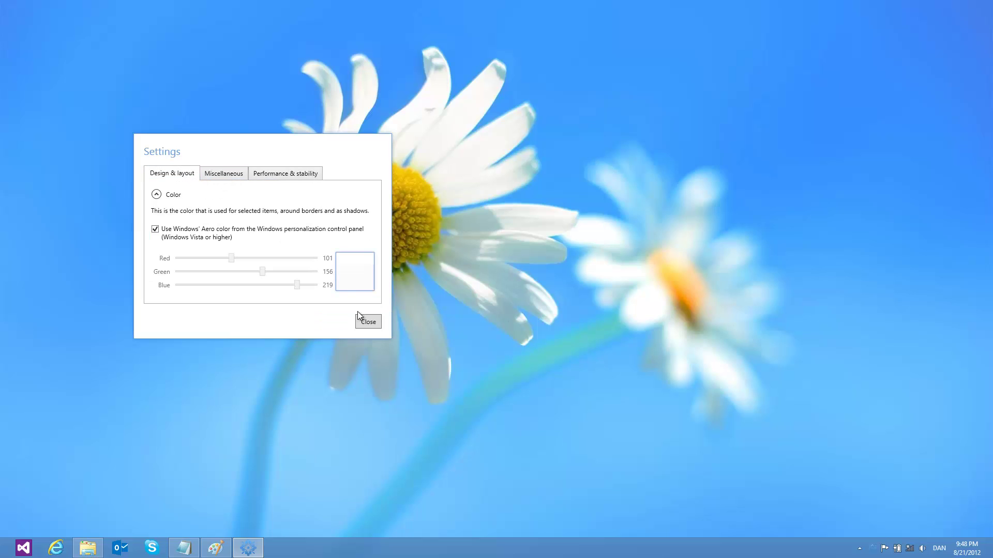
pyautogui.click(368, 322)
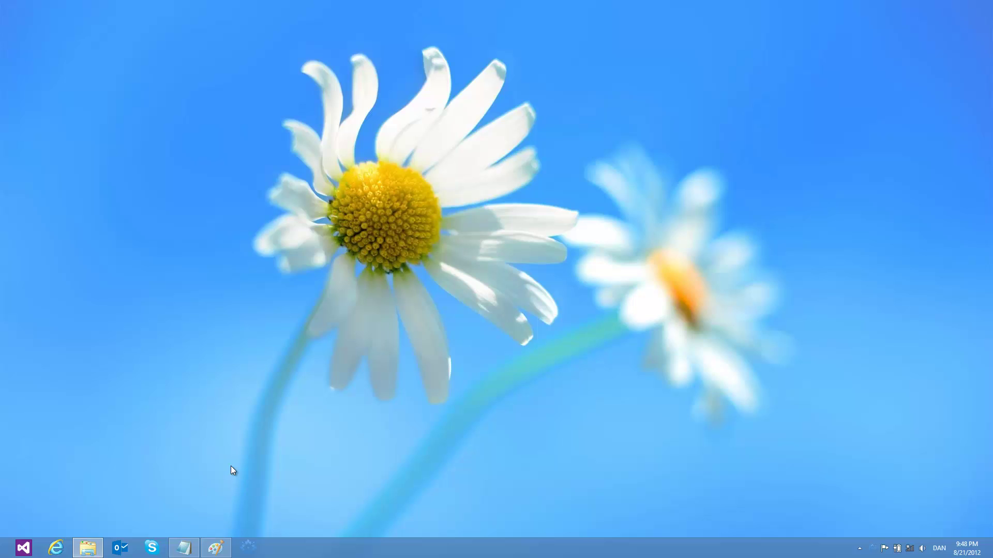
# - Copy the words "in here" from the Notepad line to the clipboard
pyautogui.click(181, 546)
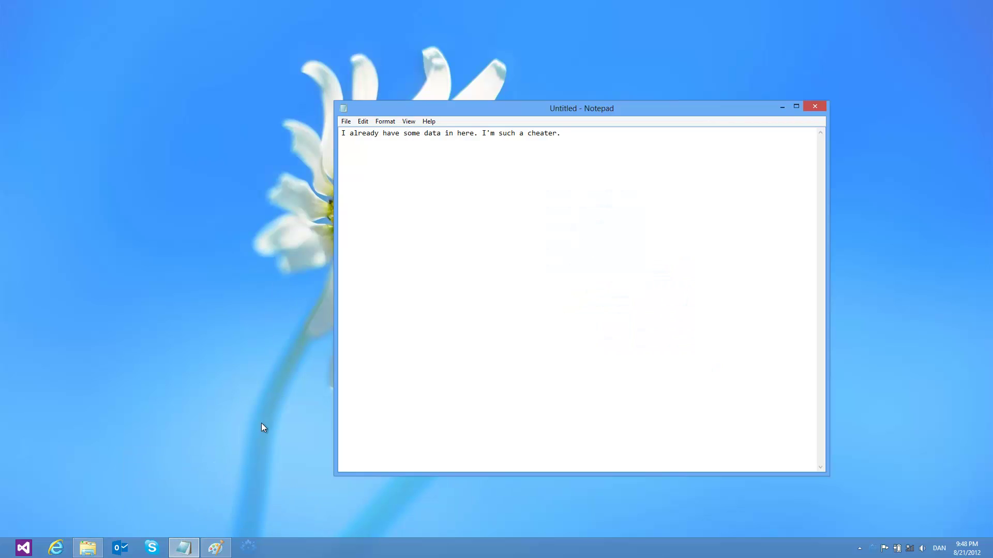
pyautogui.moveTo(475, 133); pyautogui.dragTo(445, 134)
pyautogui.rightClick(457, 134)
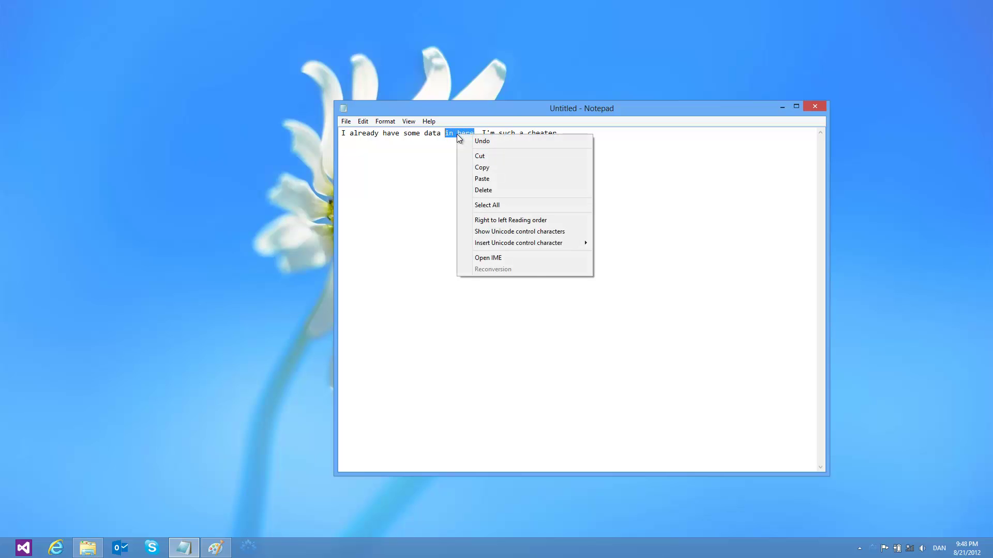
pyautogui.click(484, 169)
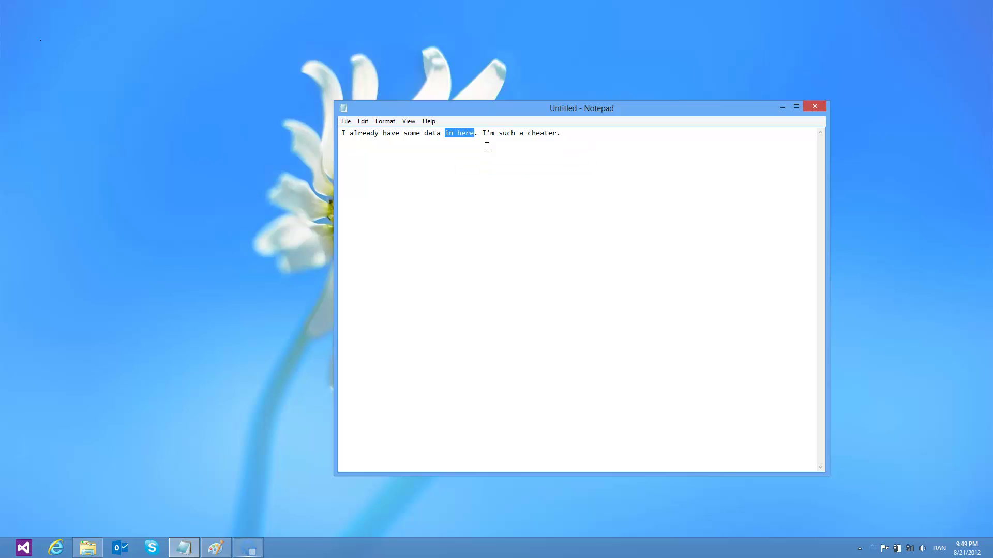
# - Copy "I'm such a cheater" and then "I already" to the clipboard
pyautogui.moveTo(482, 134); pyautogui.dragTo(558, 136)
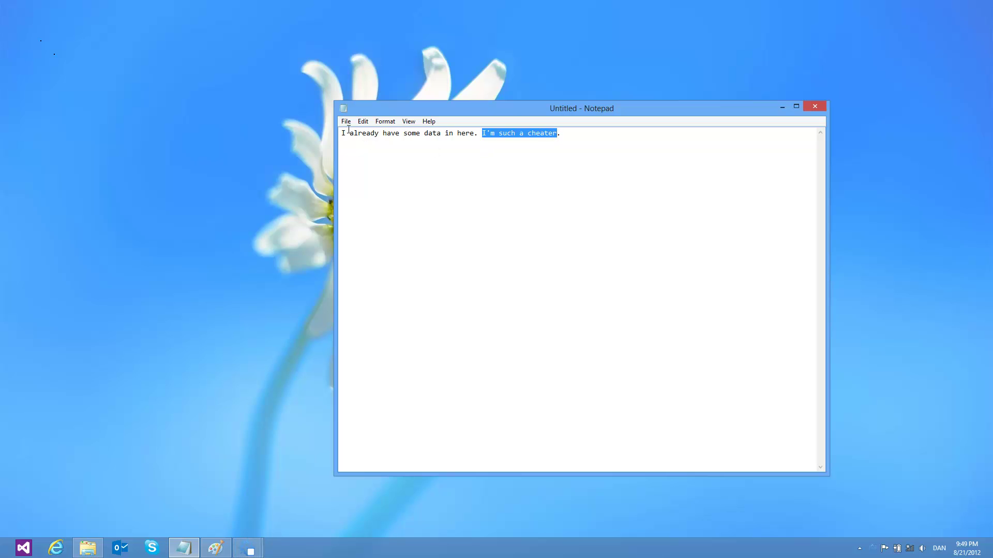
pyautogui.moveTo(343, 134); pyautogui.dragTo(379, 137)
pyautogui.rightClick(364, 133)
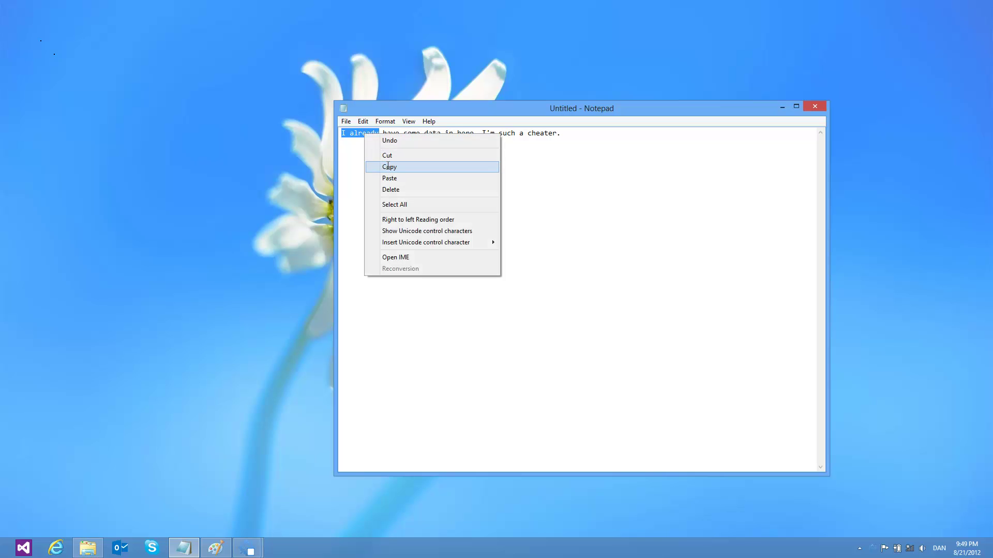
pyautogui.click(388, 167)
pyautogui.click(594, 146)
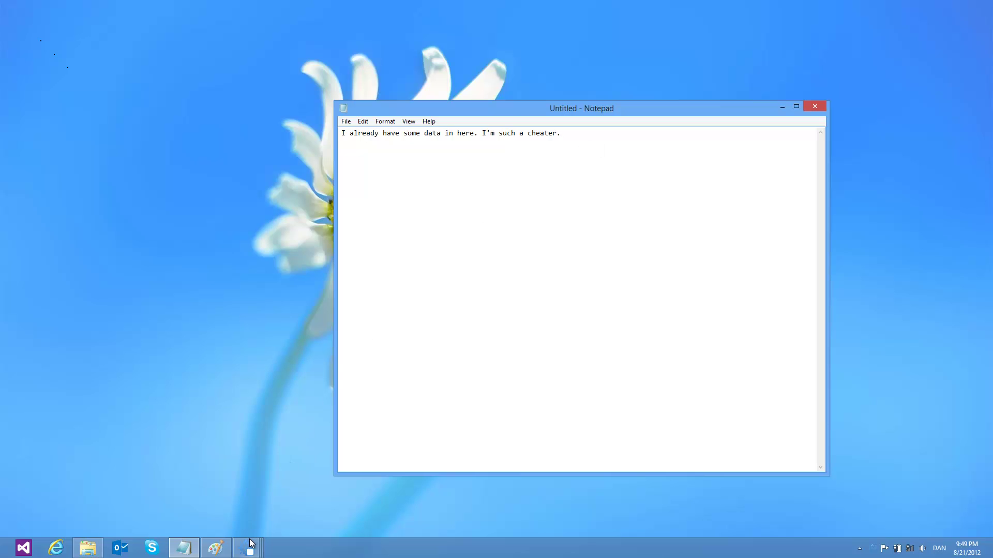
# - Paste the "I'm such a cheater" and "I already" clips at the end of the Notepad line
pyautogui.moveTo(248, 549)
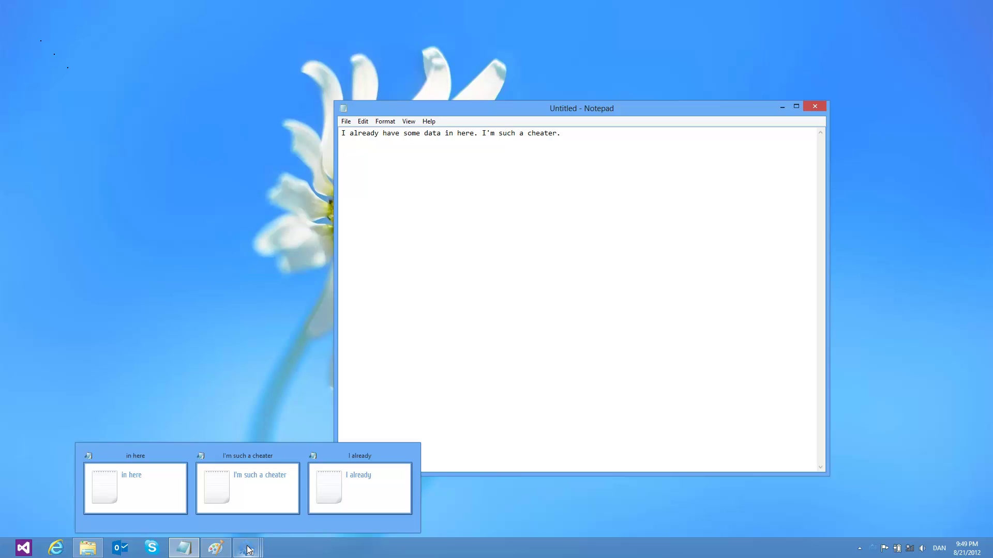
pyautogui.click(248, 549)
pyautogui.click(243, 474)
pyautogui.rightClick(604, 159)
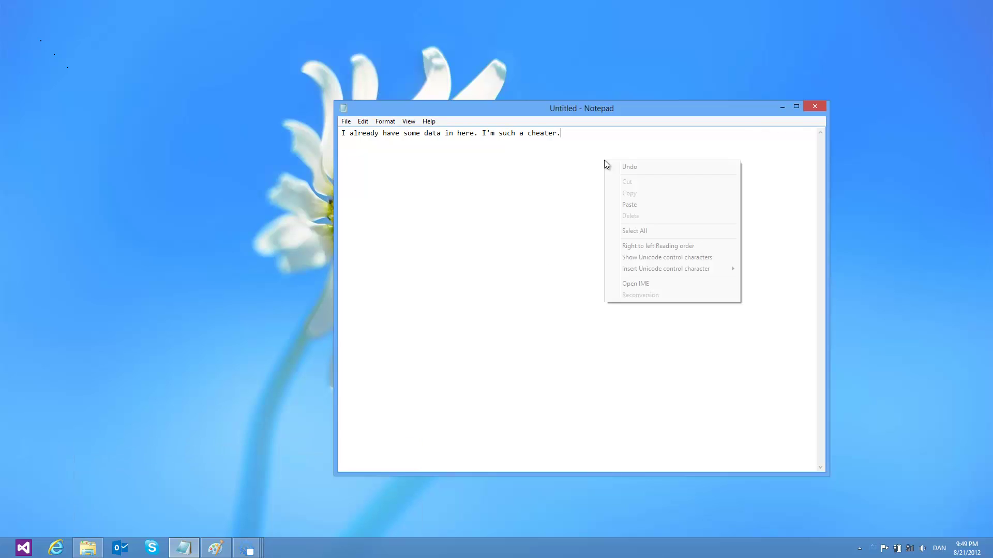
pyautogui.click(629, 205)
pyautogui.click(247, 549)
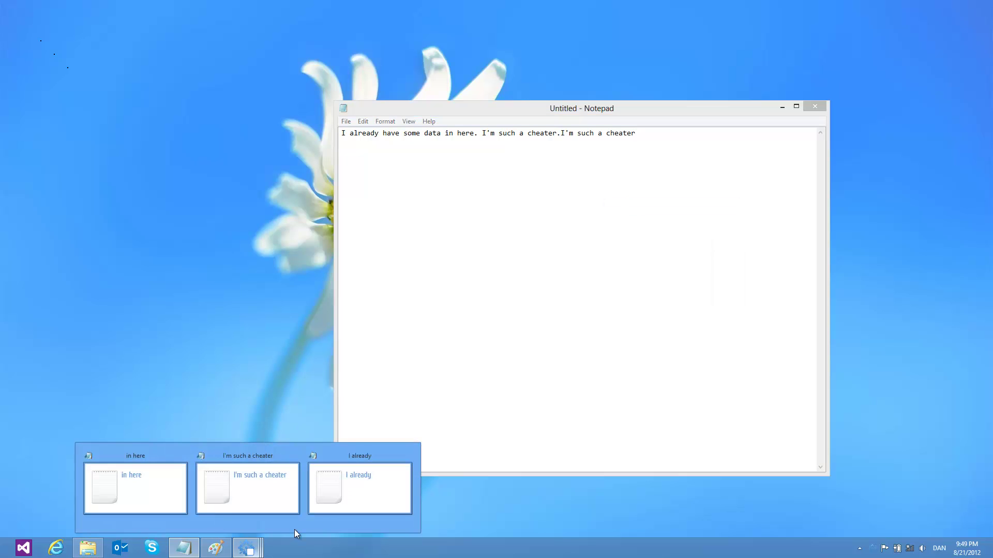
pyautogui.rightClick(663, 149)
pyautogui.click(685, 194)
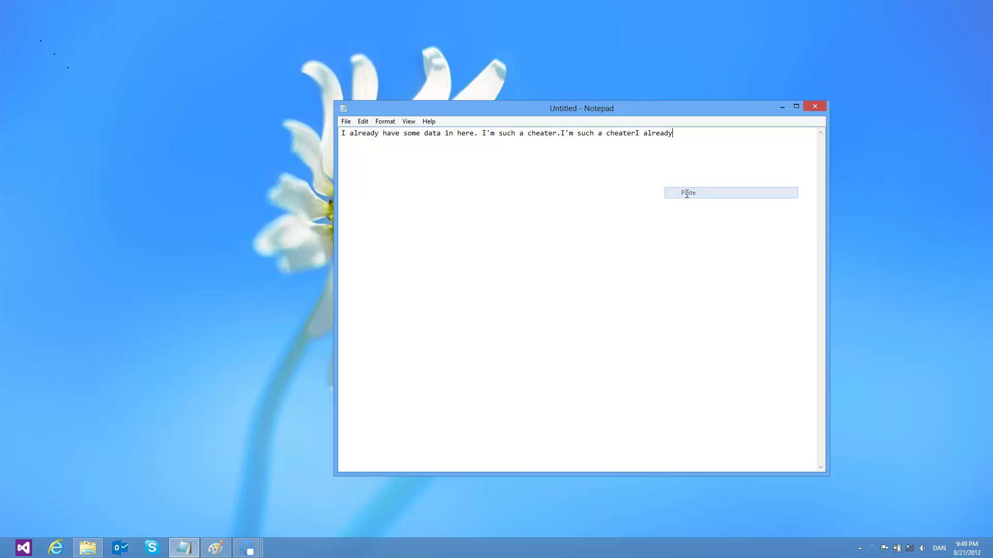
# - Delete the "in here" clip from Shapeshifter's history and return to Notepad
pyautogui.click(250, 553)
pyautogui.click(144, 490)
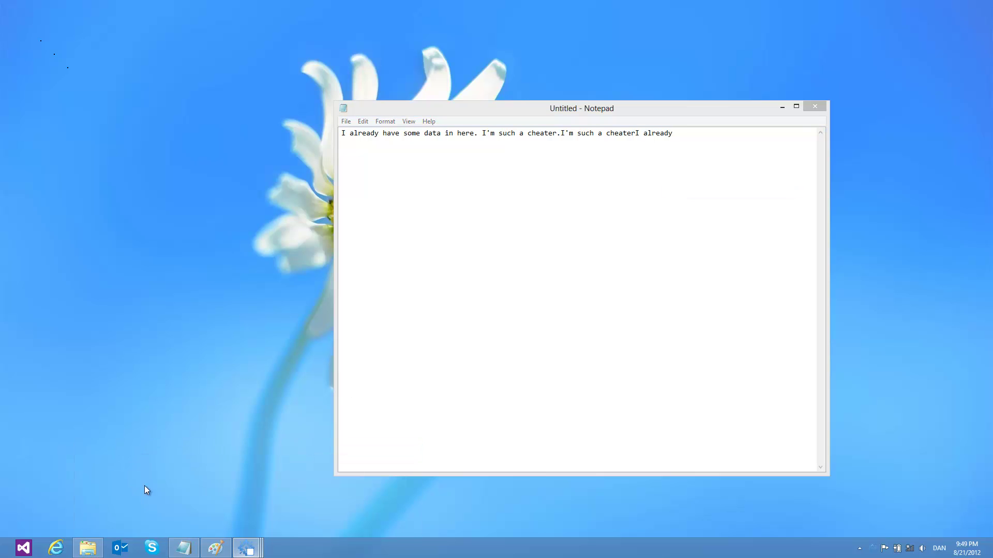
pyautogui.moveTo(247, 549)
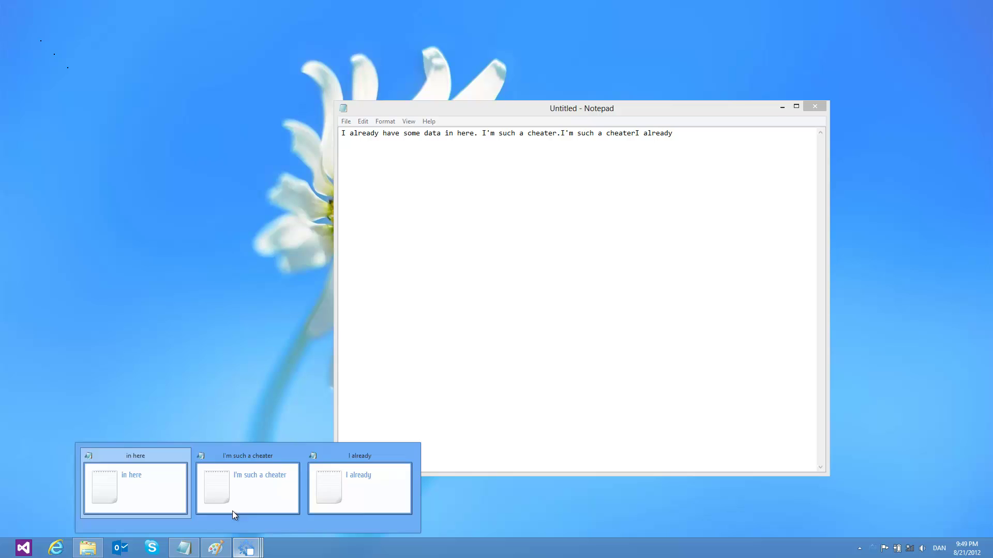
pyautogui.click(184, 456)
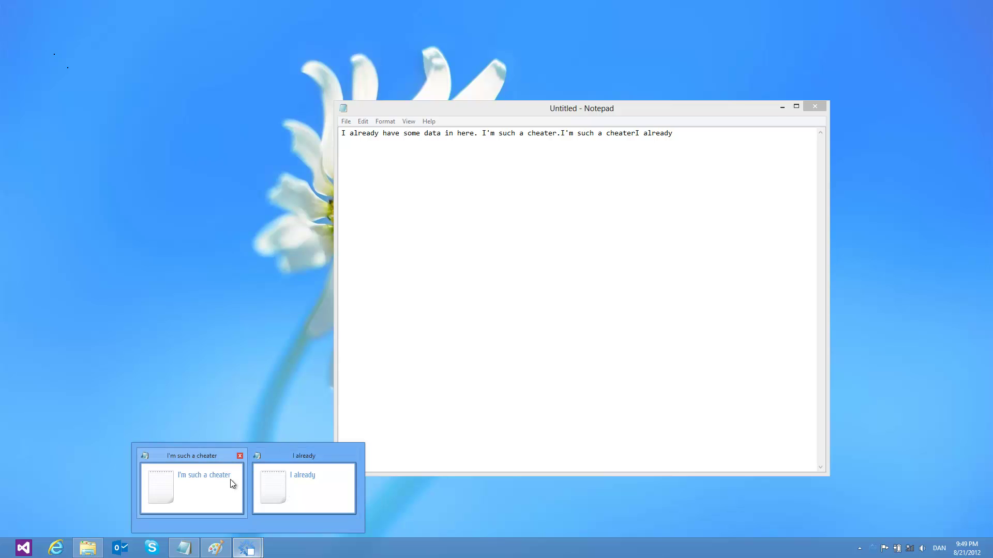
pyautogui.click(700, 190)
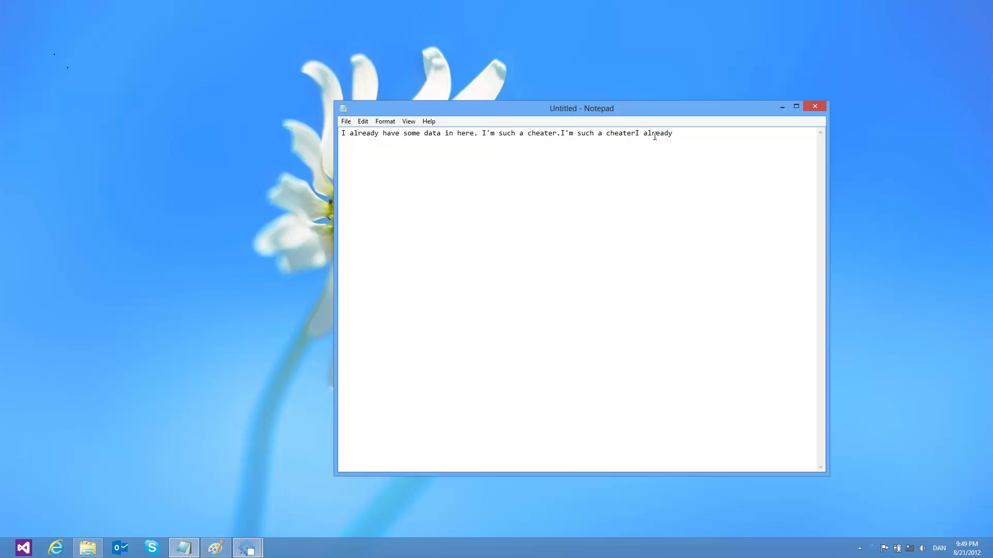
# - Paste "I already" onto a new line in Notepad
pyautogui.hotkey('shift', 'Left')
pyautogui.hotkey('shift', 'Left')
pyautogui.hotkey('shift', 'Left')
pyautogui.hotkey('shift', 'Left')
pyautogui.hotkey('shift', 'Left')
pyautogui.hotkey('shift', 'Left')
pyautogui.hotkey('shift', 'Left')
pyautogui.hotkey('shift', 'Left')
pyautogui.hotkey('shift', 'Left')
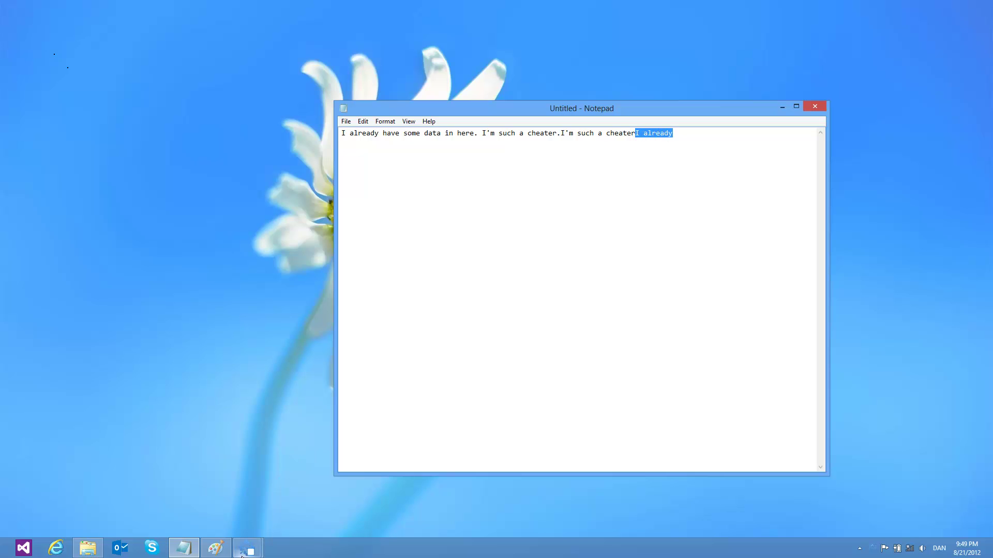
pyautogui.moveTo(242, 557)
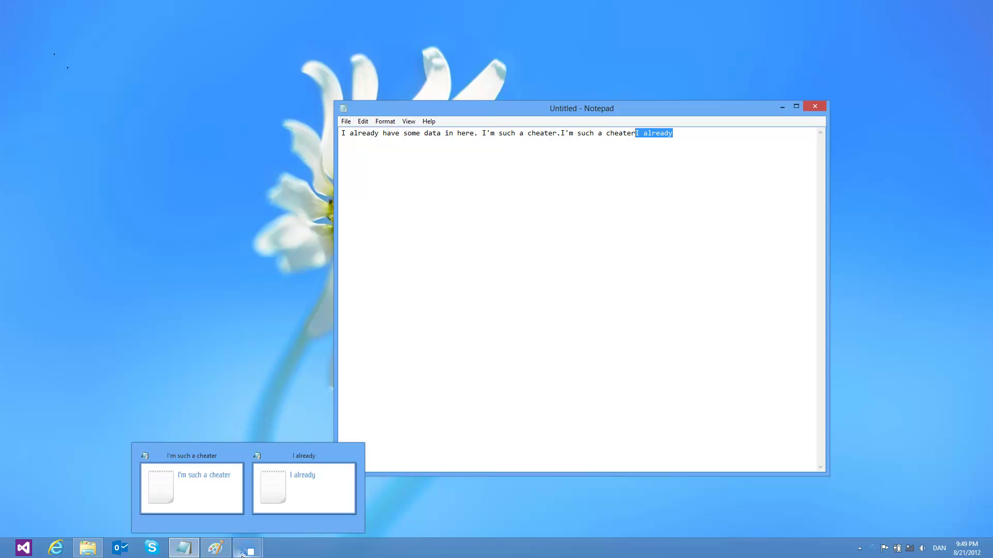
pyautogui.click(677, 135)
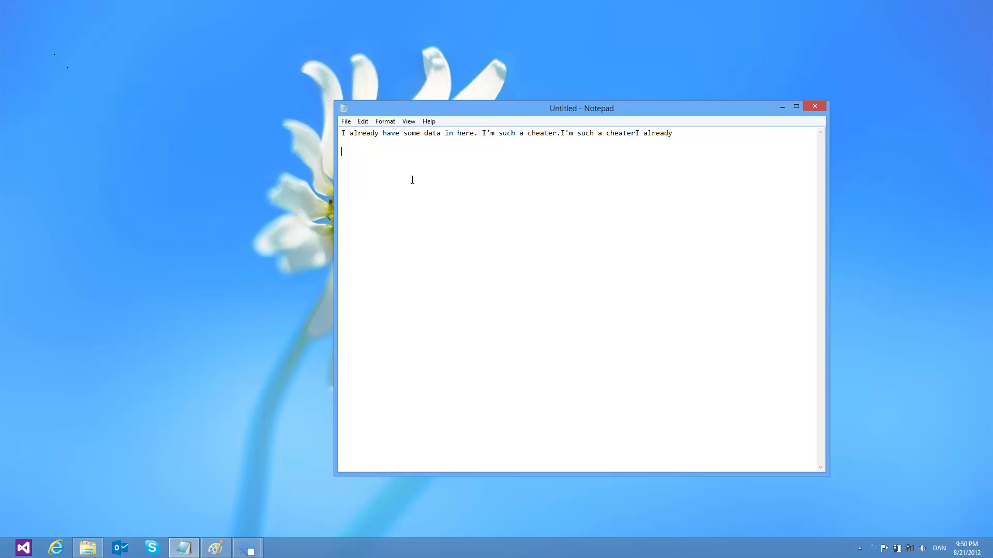
pyautogui.hotkey('ctrl', 'v')
# - Paste "I'm such a cheater" after it from the Ctrl+Shift+V clipboard history list
pyautogui.hotkey('ctrl', 'shift', 'v')
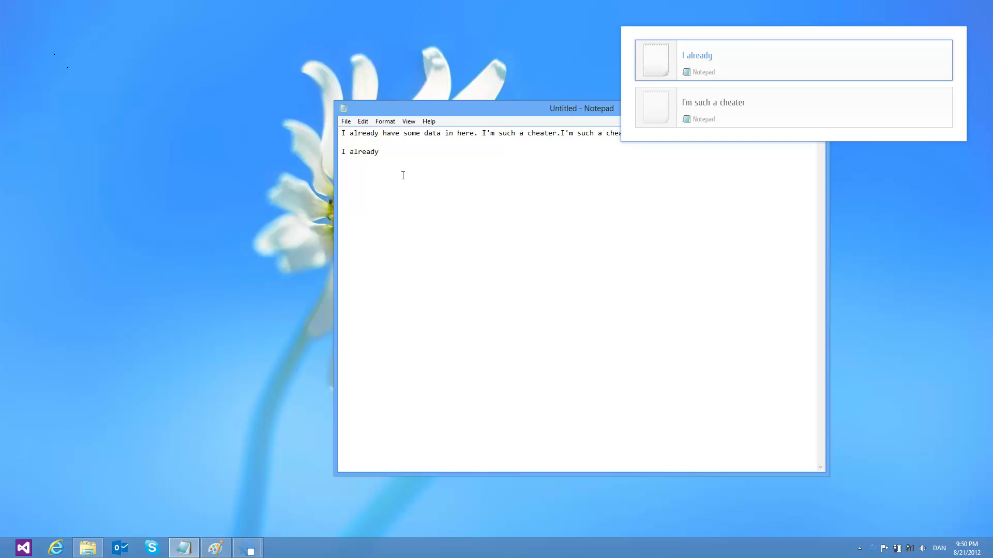
pyautogui.press('Down')
pyautogui.press('Up')
pyautogui.press('Down')
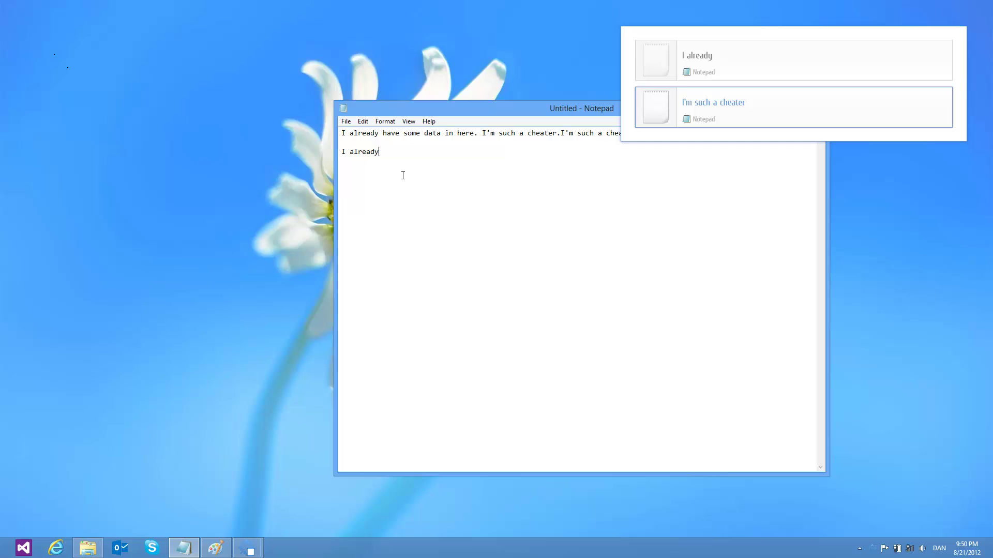
pyautogui.press('Return')
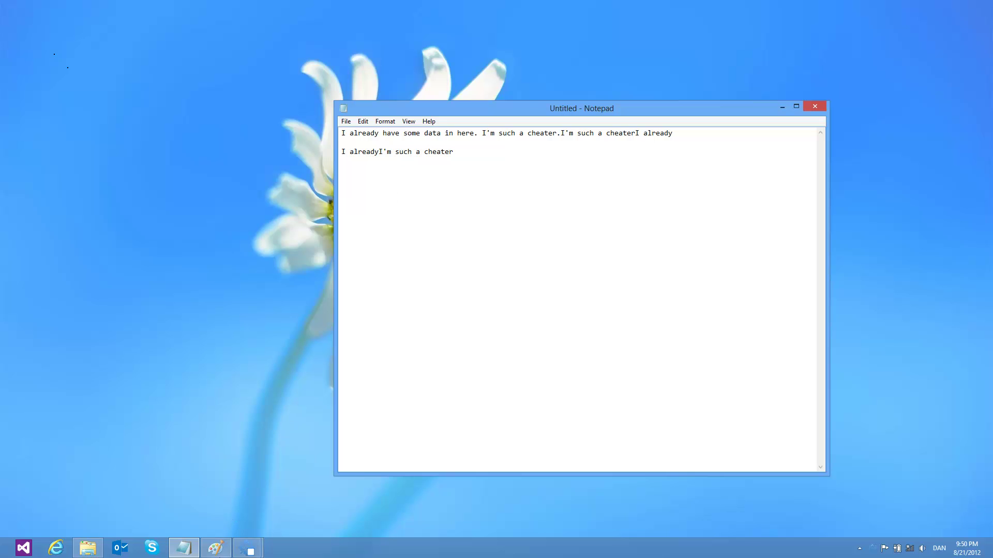
# - Copy the area around the top-left butterfly in 3d_beauty - Copy.jpg in Paint
pyautogui.click(215, 550)
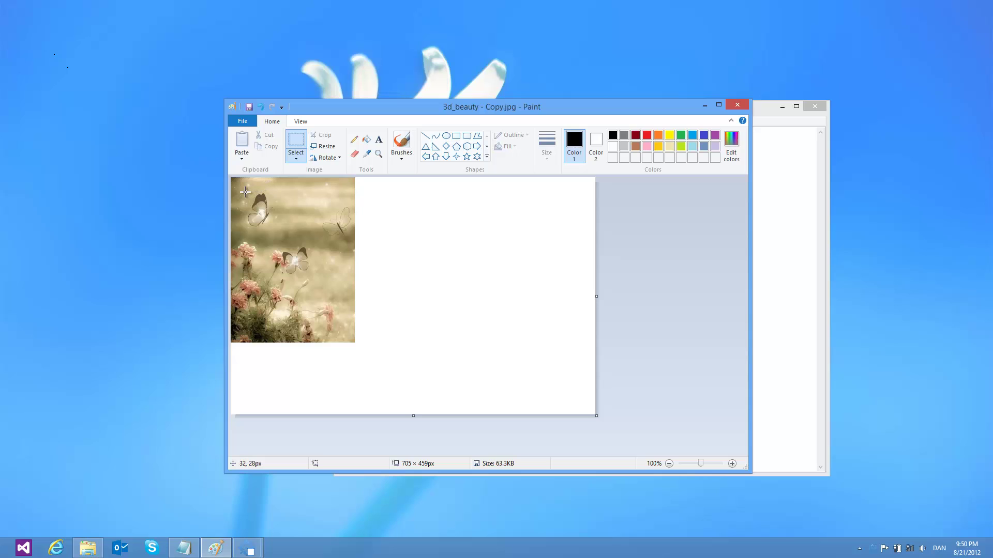
pyautogui.moveTo(243, 192); pyautogui.dragTo(321, 280)
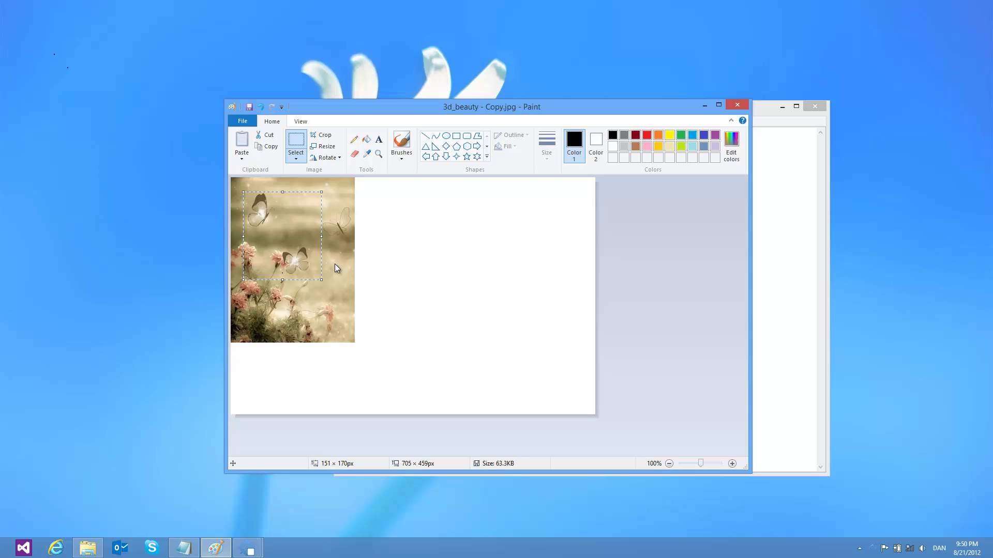
pyautogui.click(334, 264)
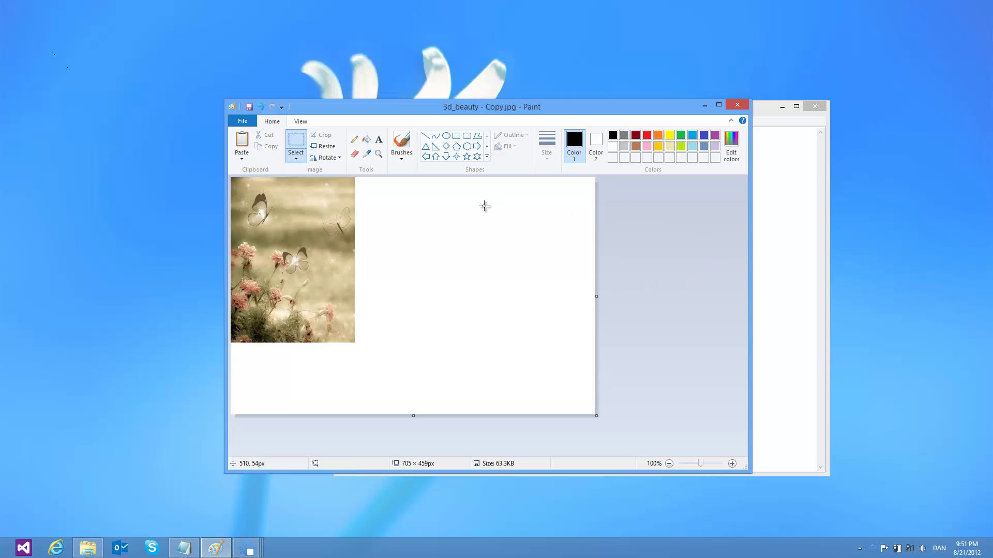
# - Check that the copied image heads the clipboard history, closing it without pasting
pyautogui.click(875, 166)
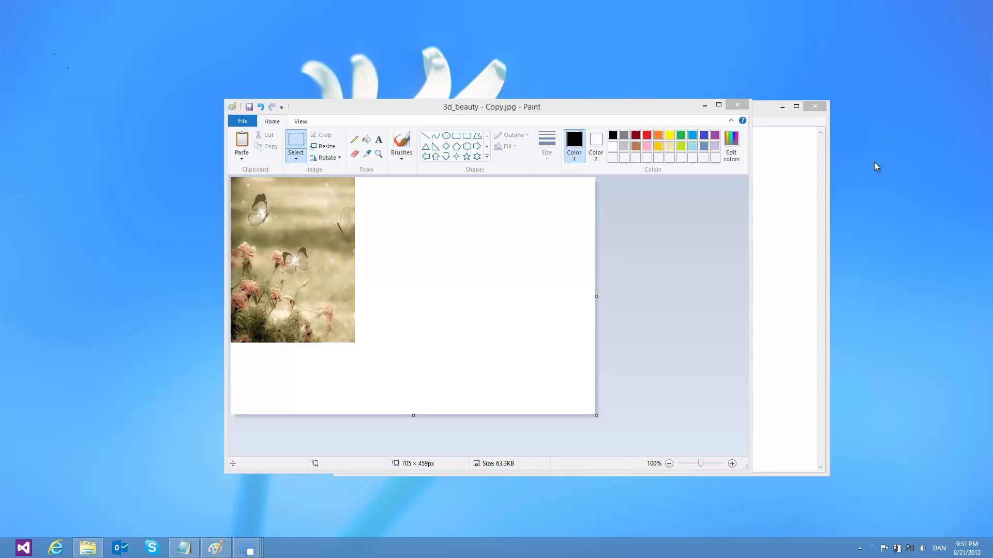
pyautogui.hotkey('alt', 'Tab')
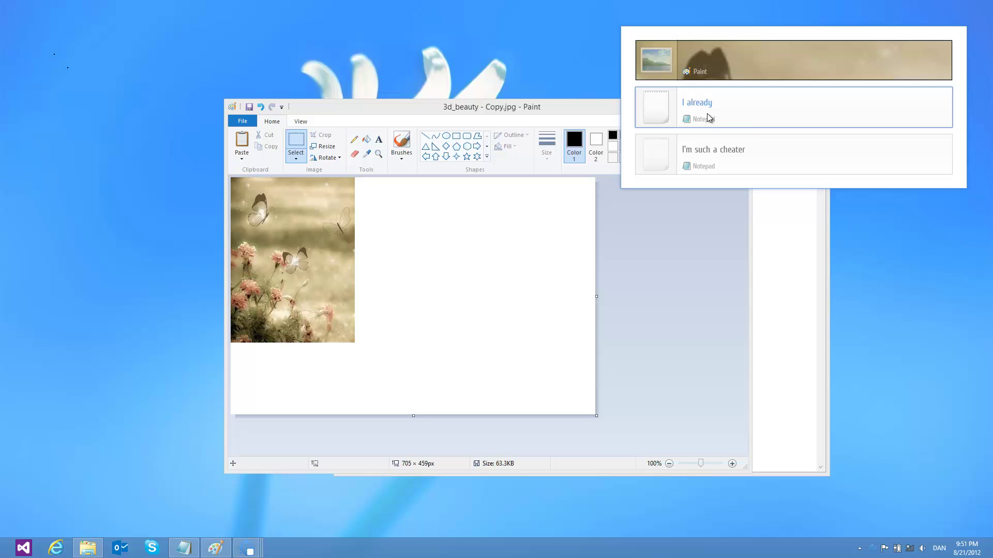
pyautogui.press('Escape')
# - Copy Shapeshifter manual.pdf from the Temp folder in File Explorer
pyautogui.click(778, 147)
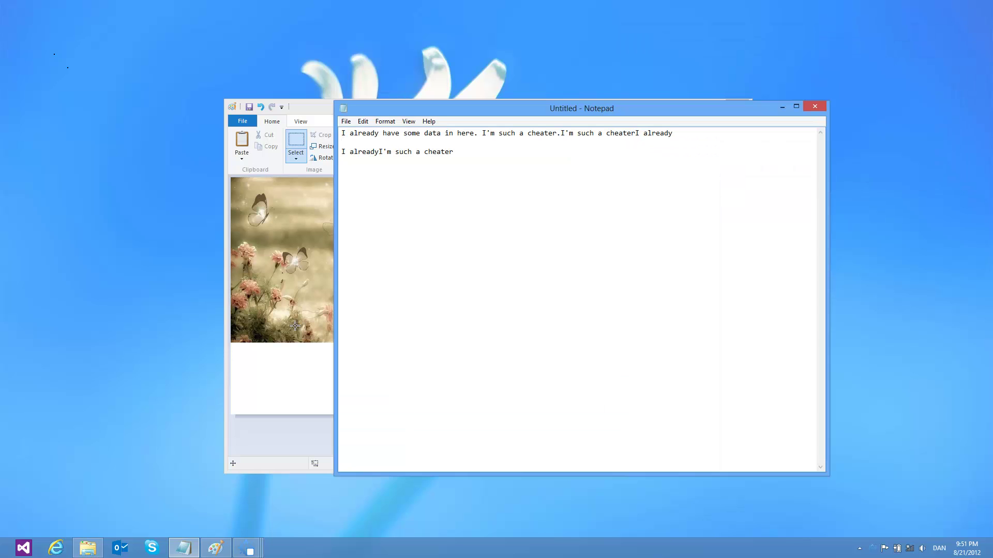
pyautogui.click(87, 553)
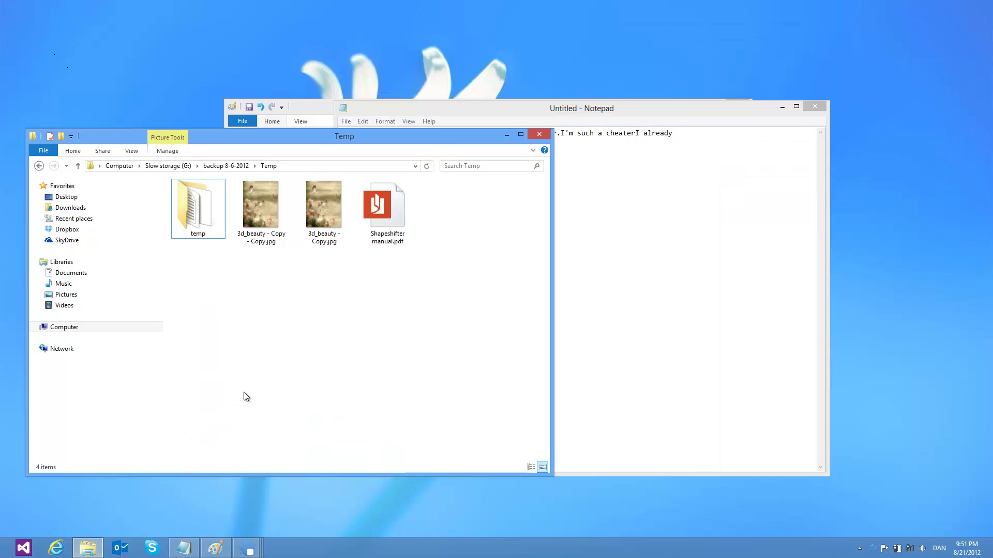
pyautogui.click(381, 218)
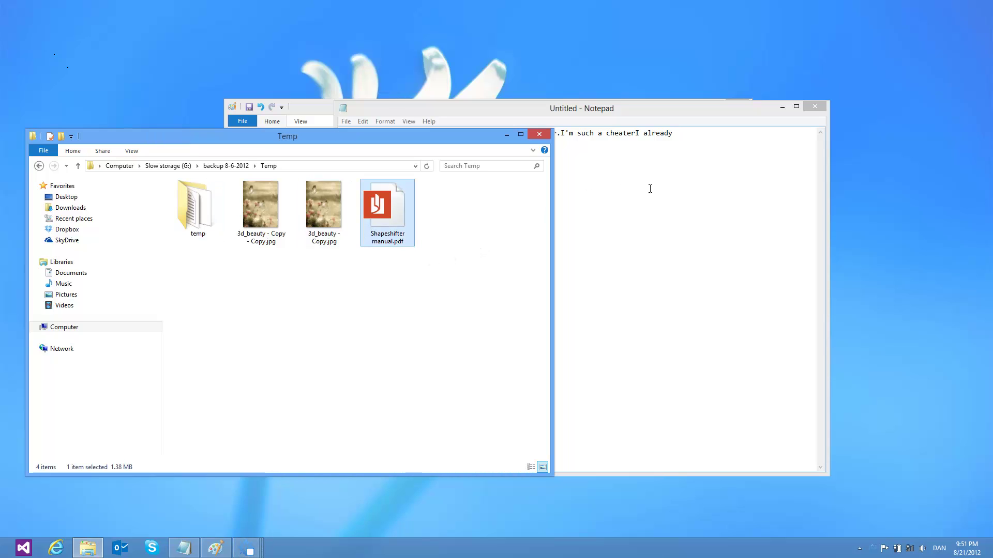
pyautogui.click(850, 214)
# - Paste Shapeshifter manual.pdf from the history onto the desktop, then cancel replacing the existing file
pyautogui.hotkey('ctrl', 'space')
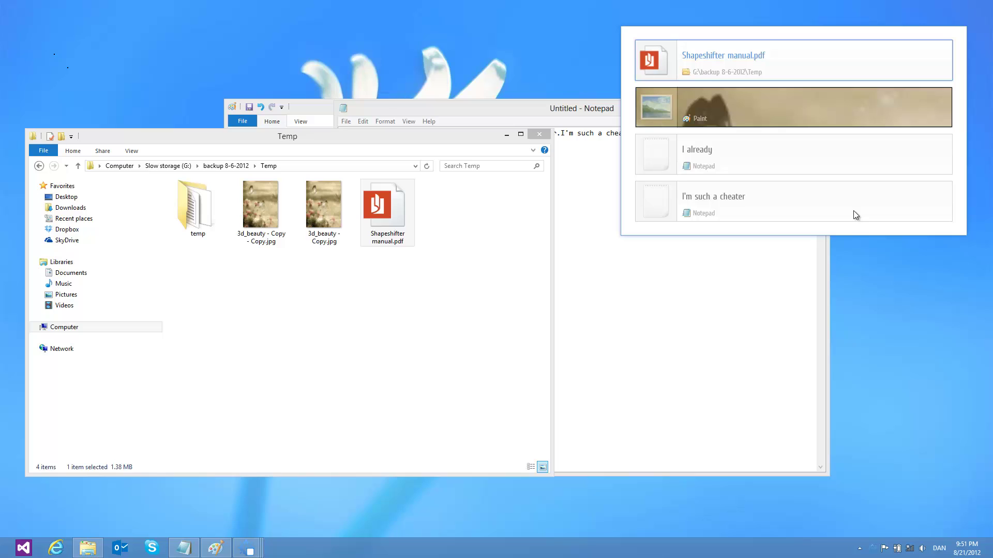
pyautogui.press('Down')
pyautogui.press('Down')
pyautogui.press('Down')
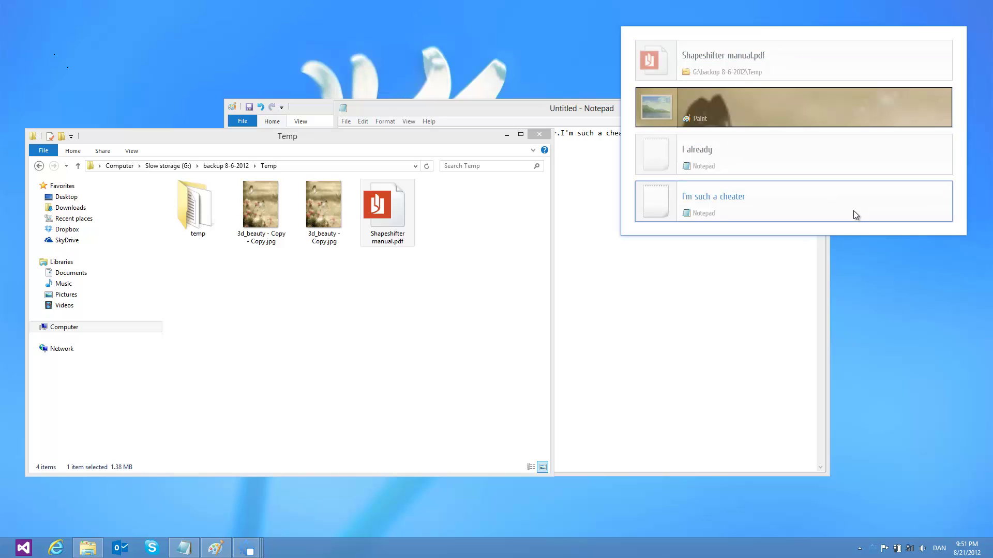
pyautogui.press('Down')
pyautogui.press('Down')
pyautogui.press('Up')
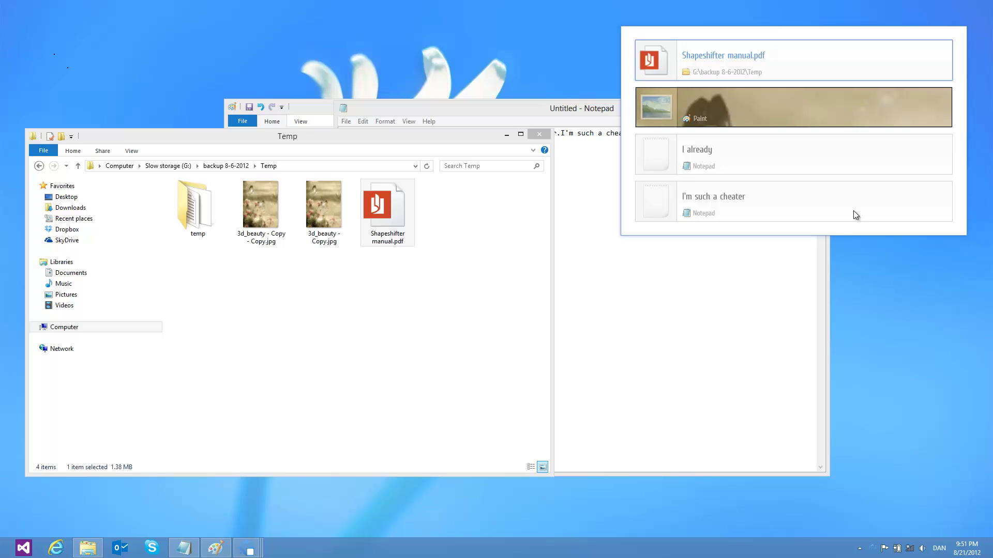
pyautogui.press('Return')
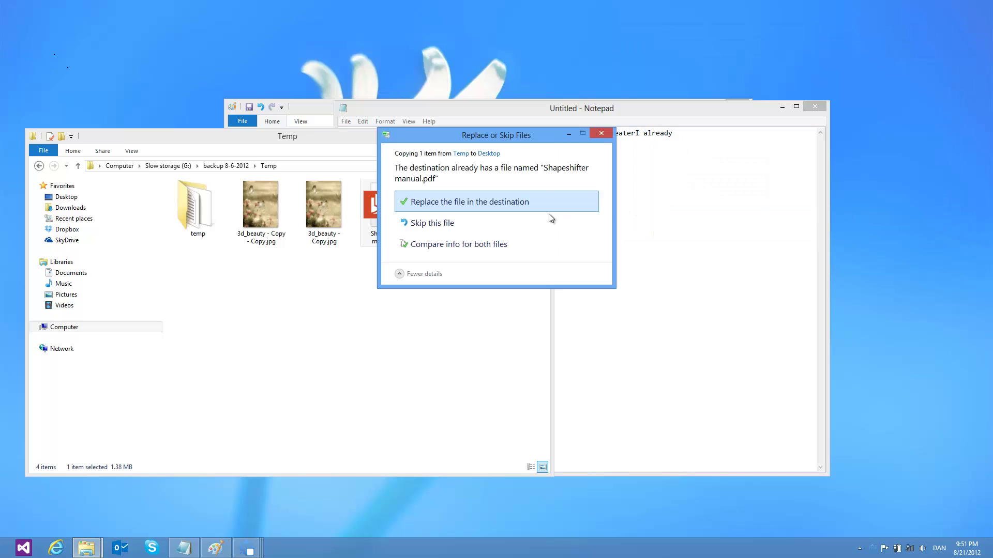
pyautogui.click(601, 134)
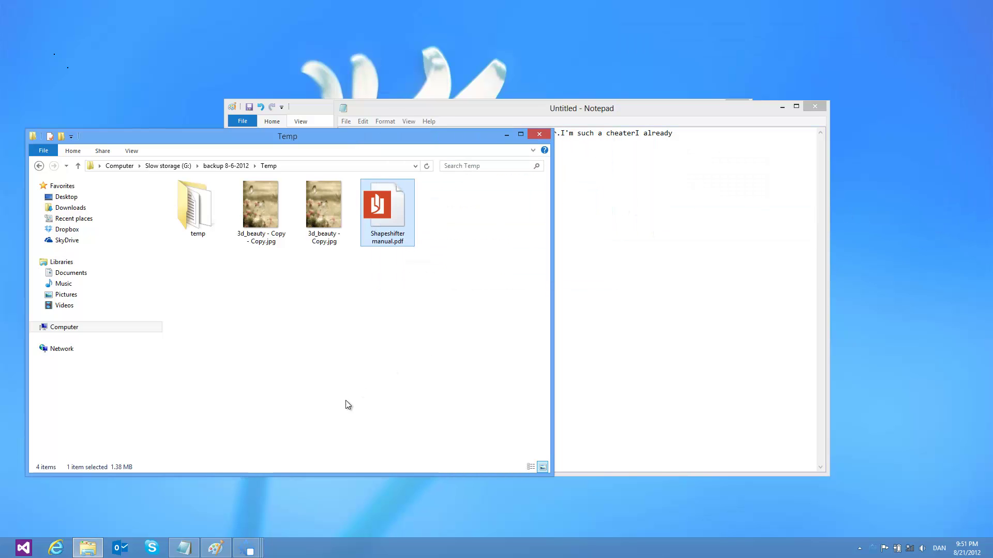
pyautogui.moveTo(240, 551)
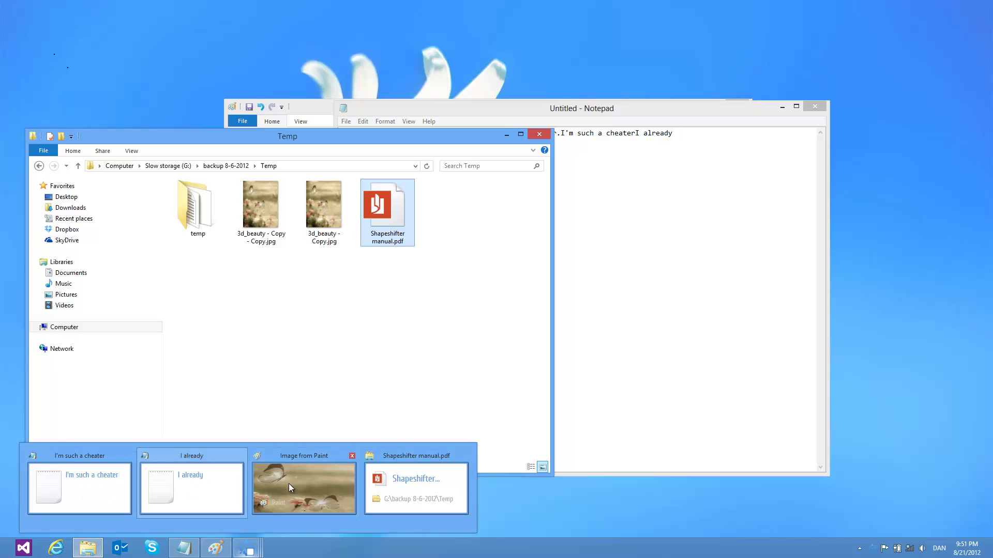
# - Copy all four Temp folder items and view them as one 4-item collection in the history
pyautogui.click(373, 310)
pyautogui.moveTo(468, 301); pyautogui.dragTo(262, 265)
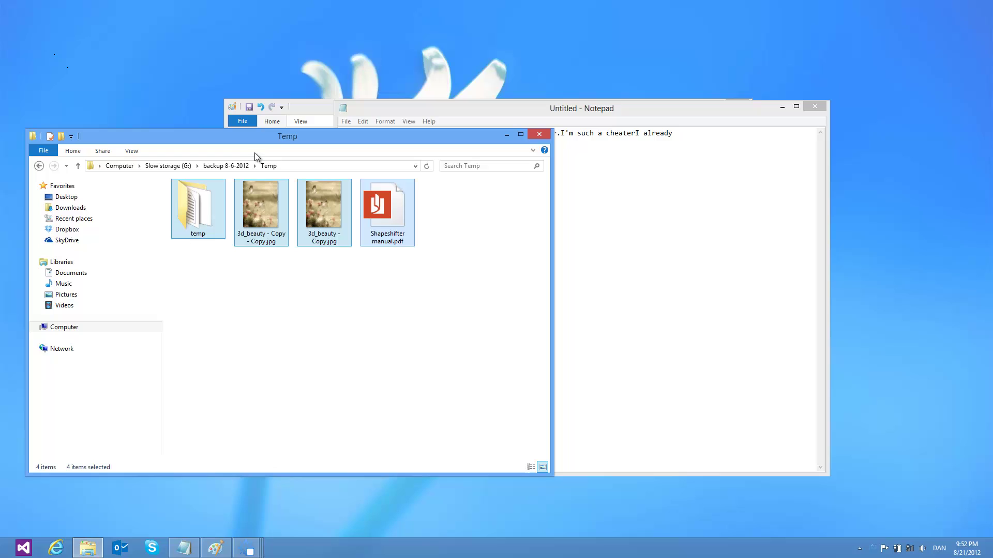
pyautogui.click(458, 260)
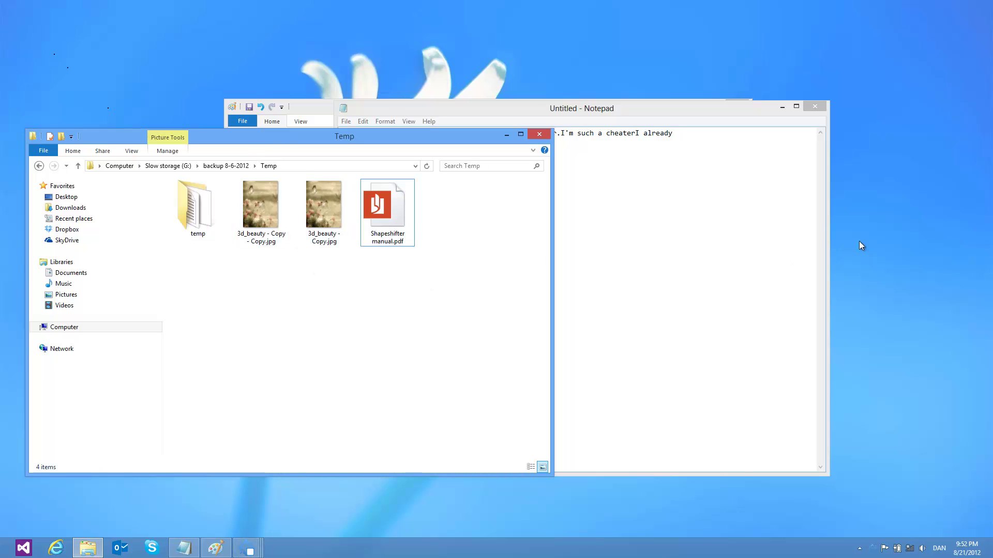
pyautogui.click(887, 226)
pyautogui.hotkey('ctrl', 'shift', 'v')
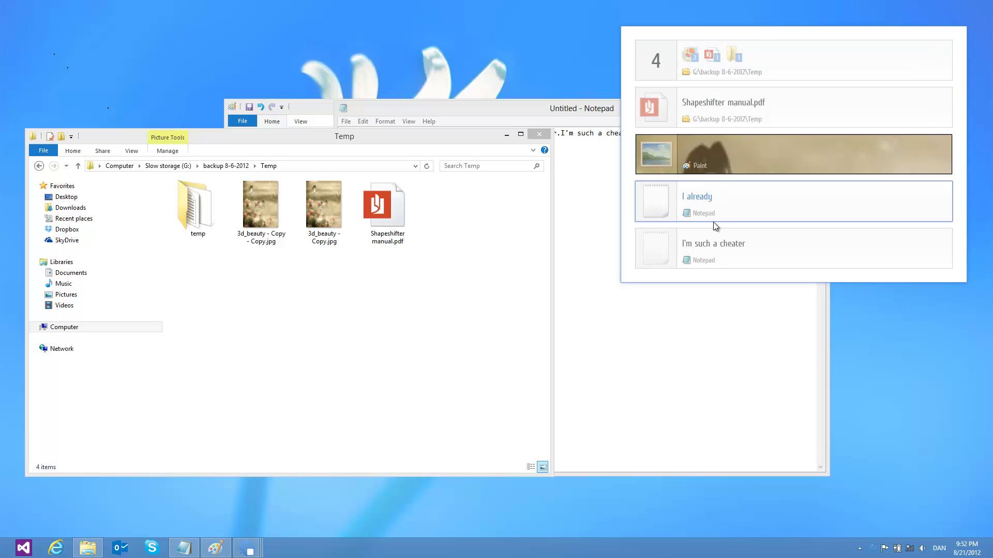
pyautogui.click(712, 256)
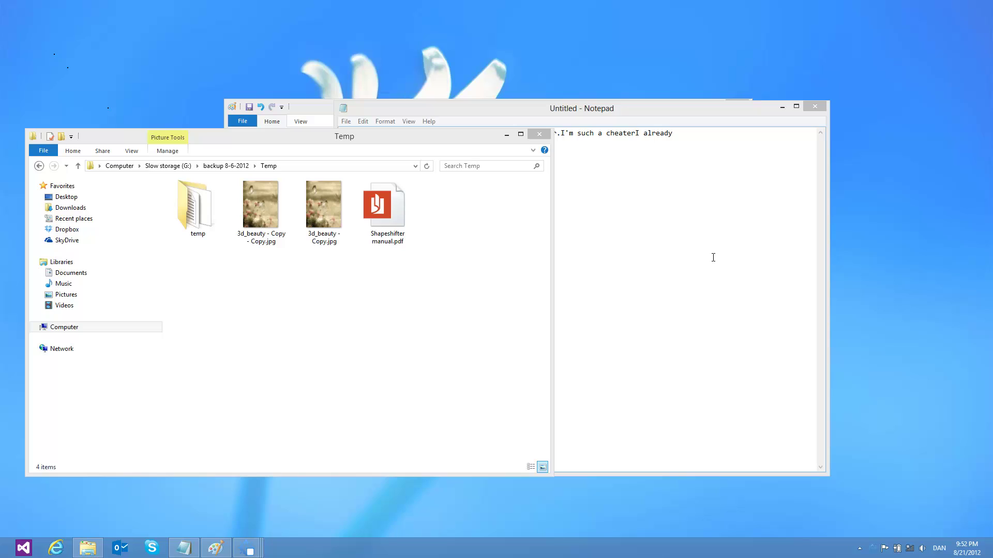
# - Return to the Temp folder and bring up the Shapeshifter tray icon's menu
pyautogui.hotkey('alt', 'Tab')
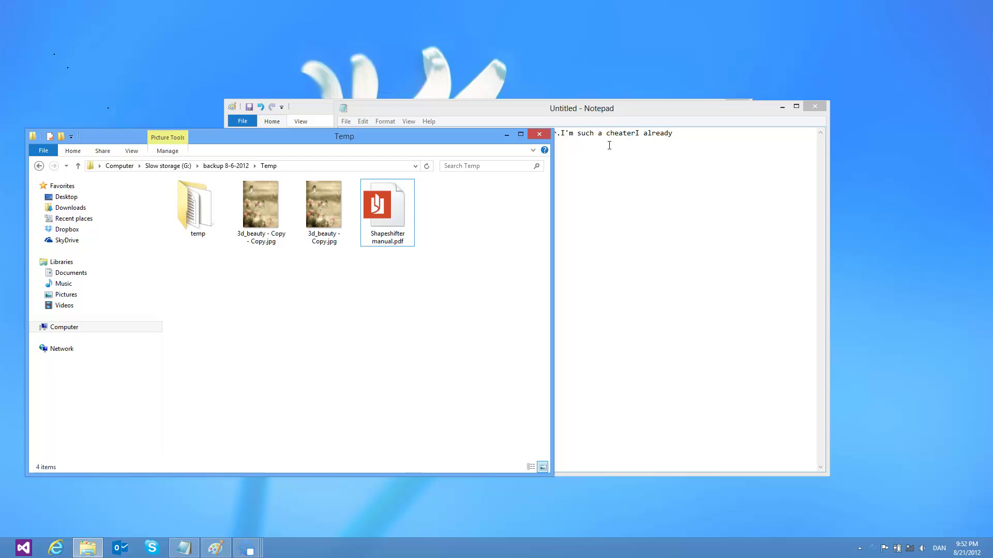
pyautogui.rightClick(874, 552)
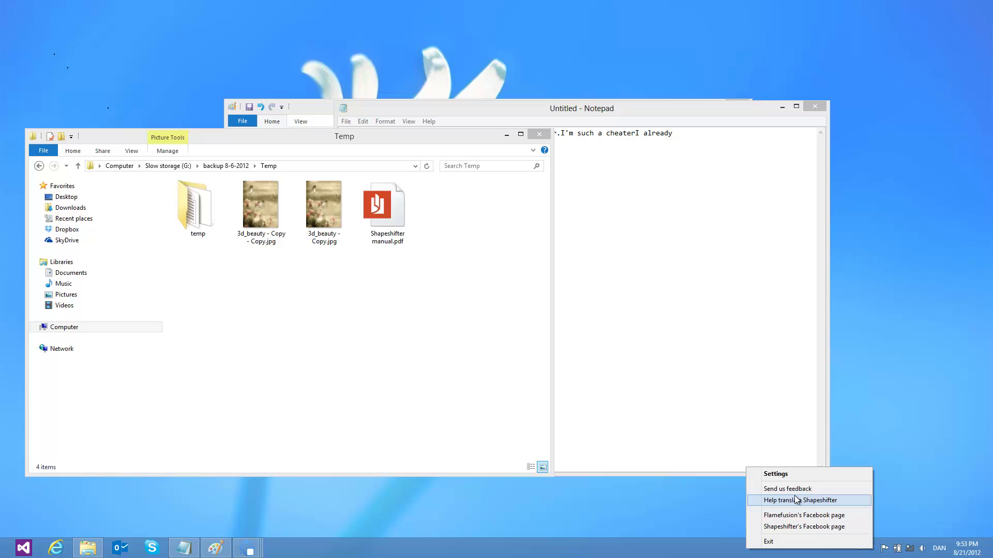
# - Open Shapeshifter Settings on its colour options, minimizing Notepad and the Temp folder window
pyautogui.click(772, 475)
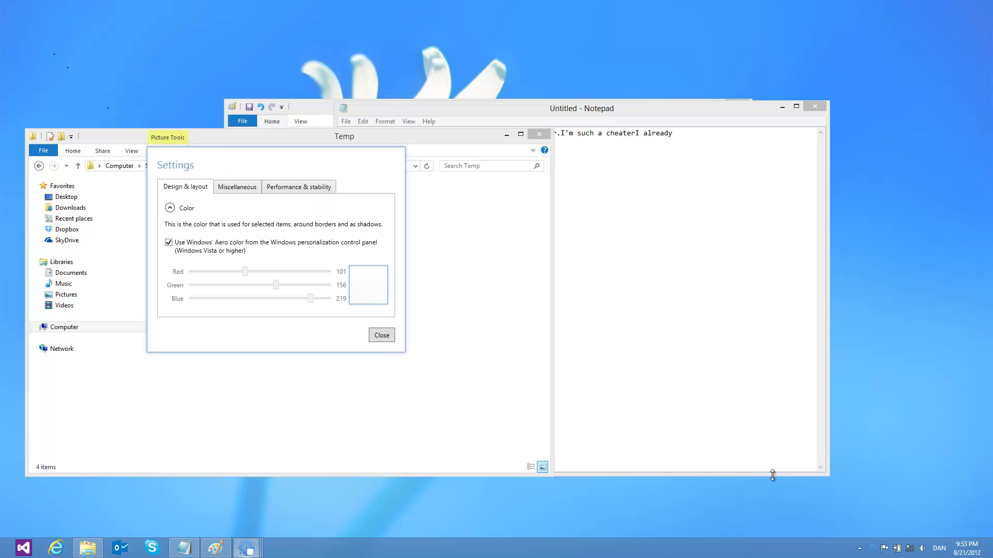
pyautogui.click(782, 107)
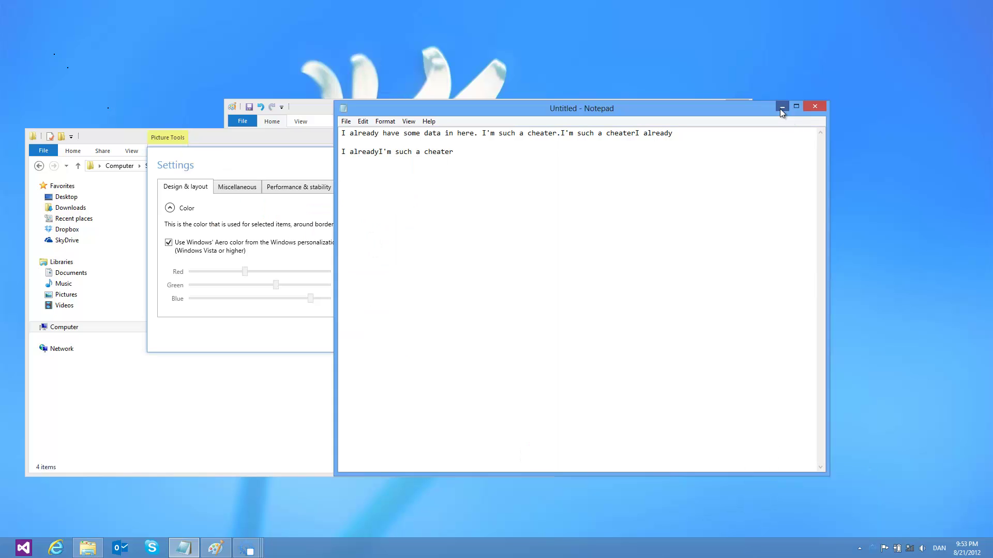
pyautogui.click(704, 106)
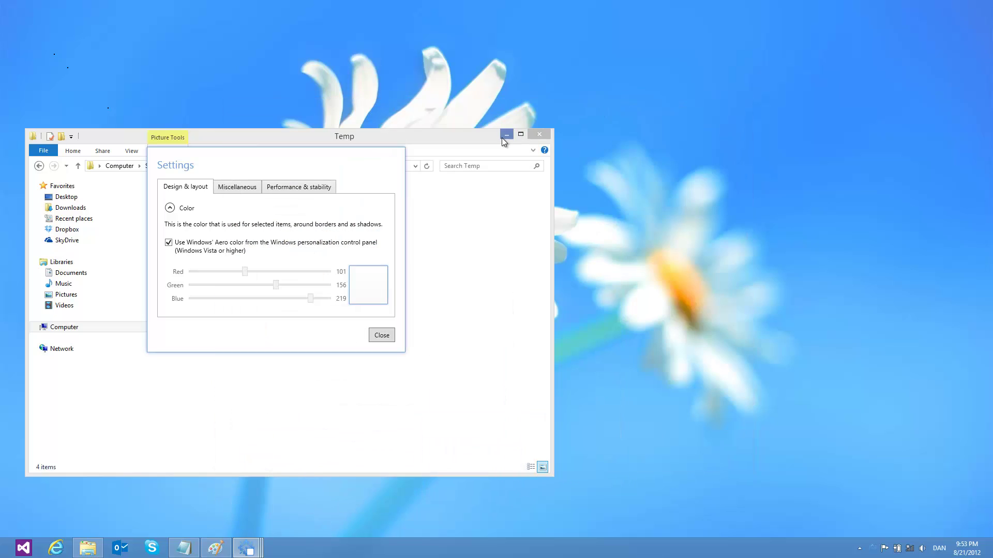
pyautogui.click(501, 137)
pyautogui.hotkey('alt', 'Tab')
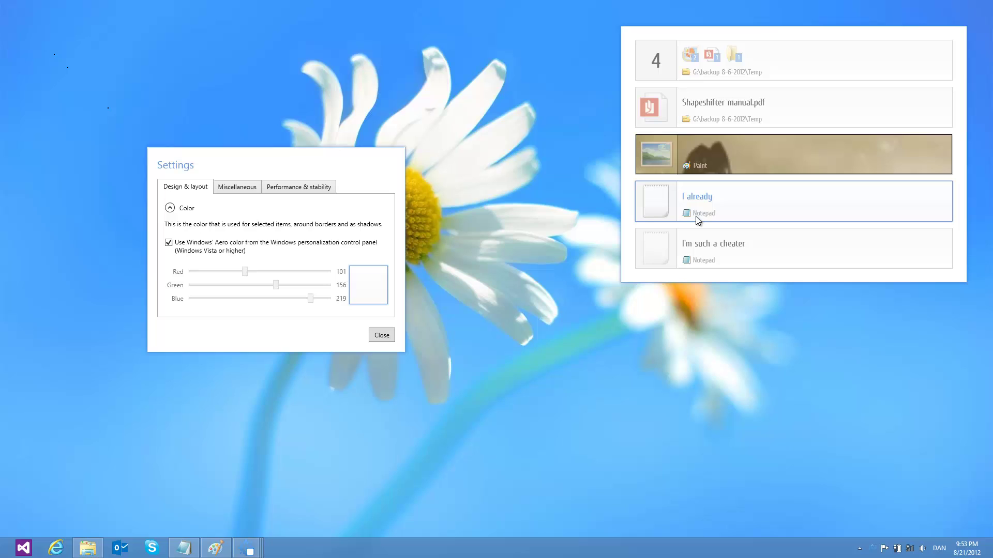
pyautogui.click(699, 246)
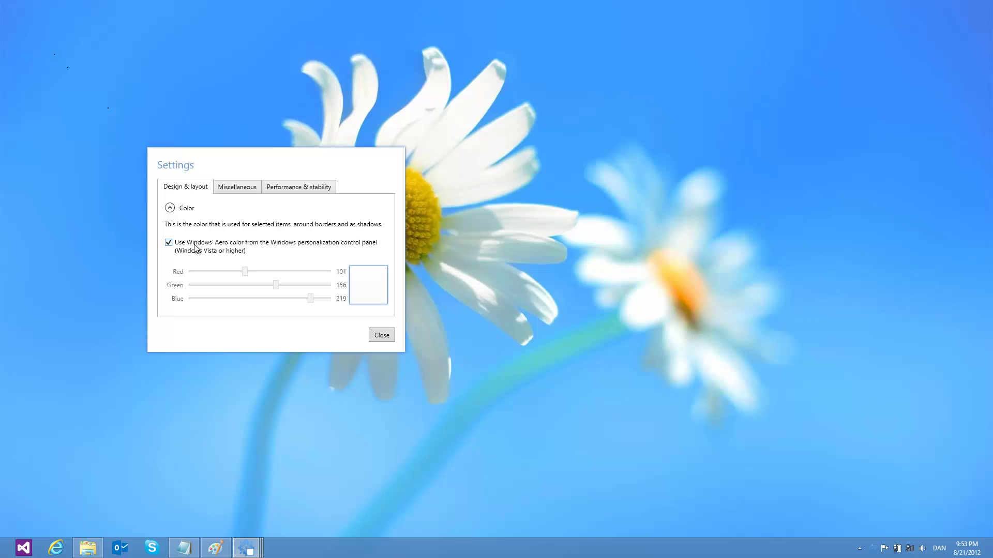
# - Open Personalization from the desktop and go to its window Color settings
pyautogui.rightClick(539, 216)
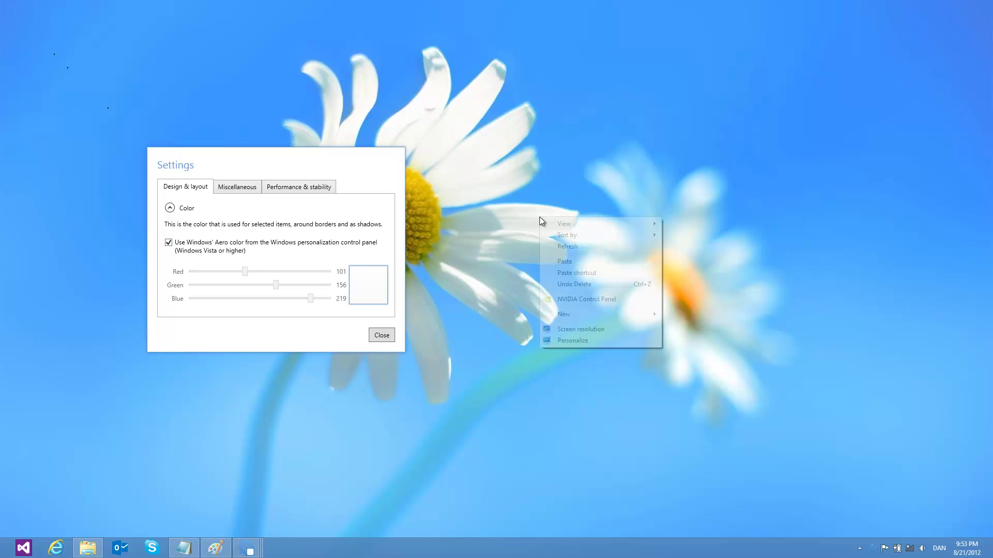
pyautogui.click(570, 341)
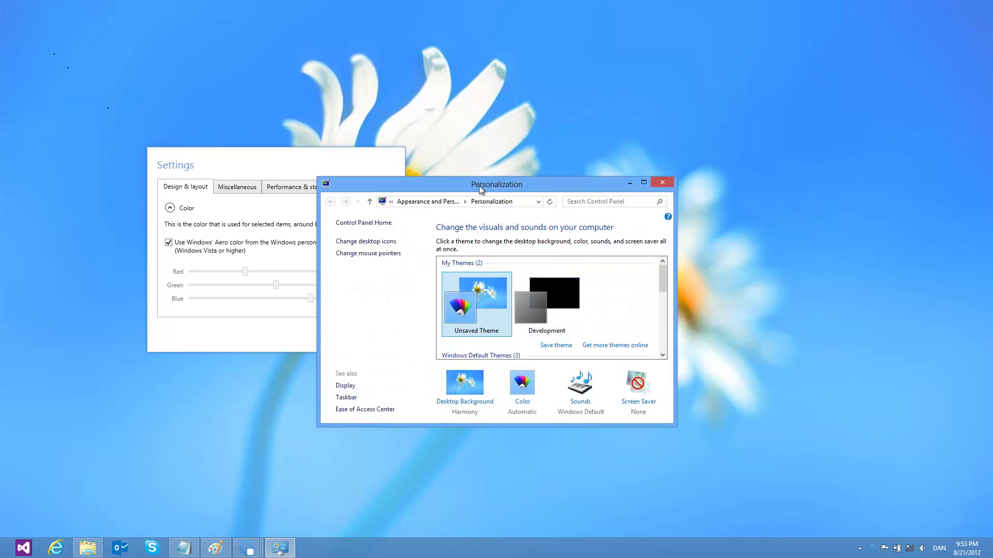
pyautogui.moveTo(479, 186); pyautogui.dragTo(611, 144)
pyautogui.click(656, 361)
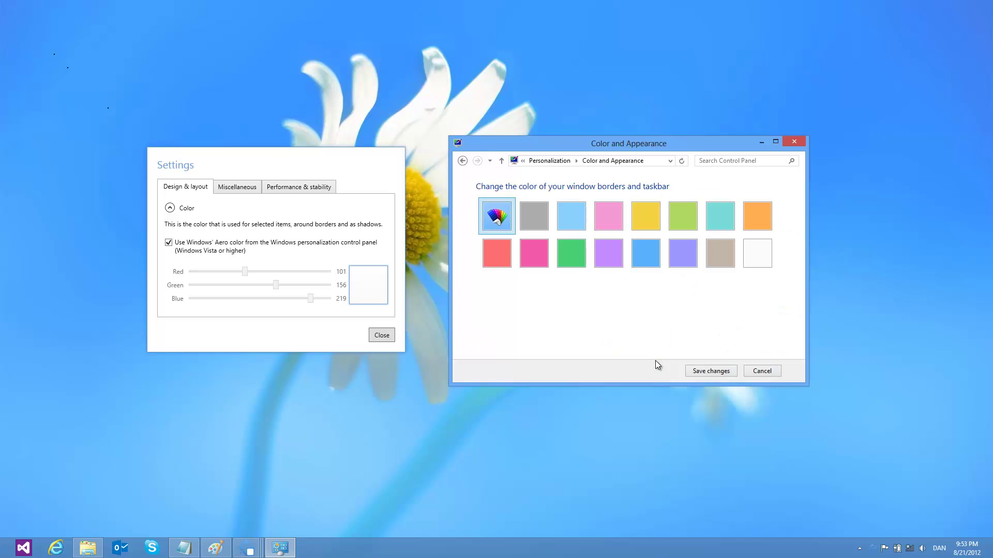
# - Try green, yellow, pink and red border colours, watching Settings follow, then cancel
pyautogui.click(572, 254)
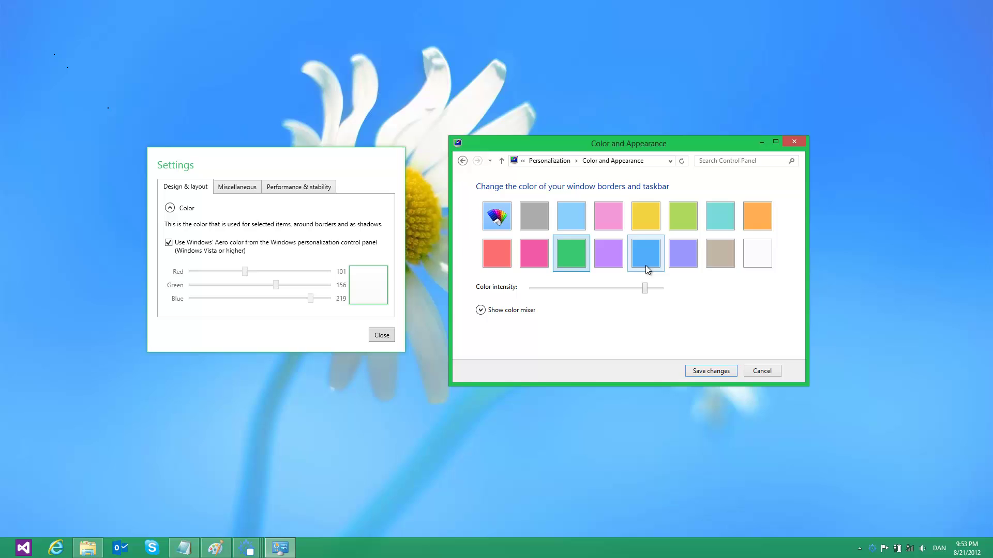
pyautogui.click(652, 216)
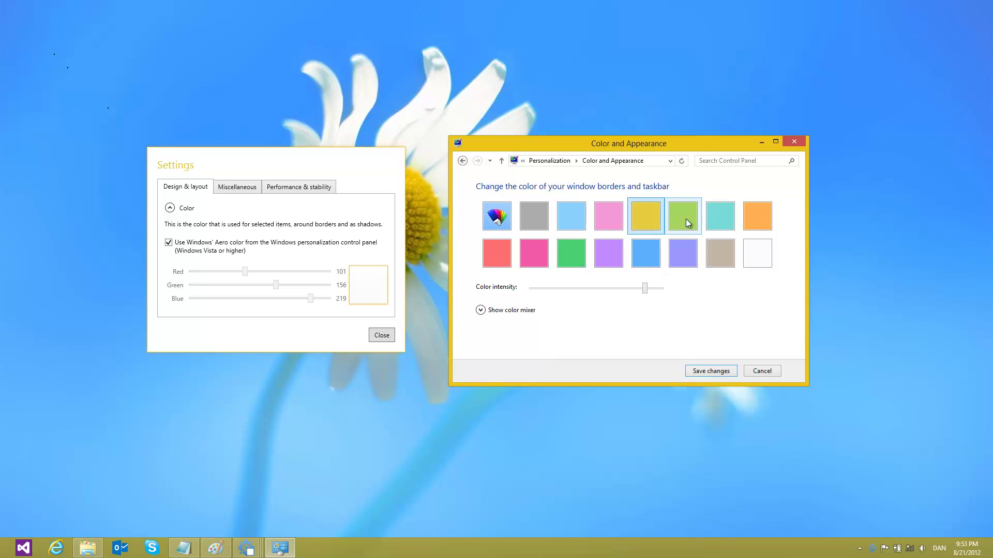
pyautogui.click(666, 111)
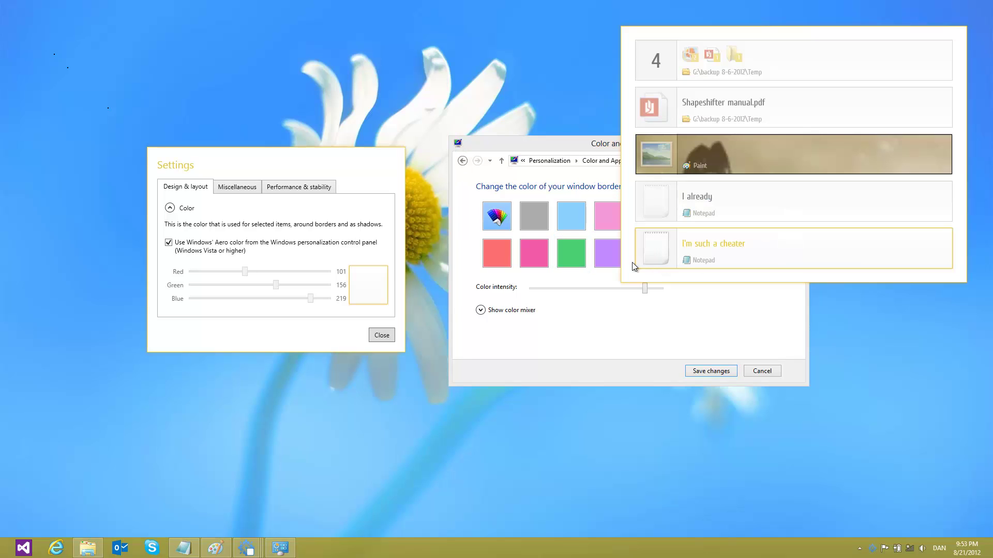
pyautogui.click(565, 253)
pyautogui.click(528, 257)
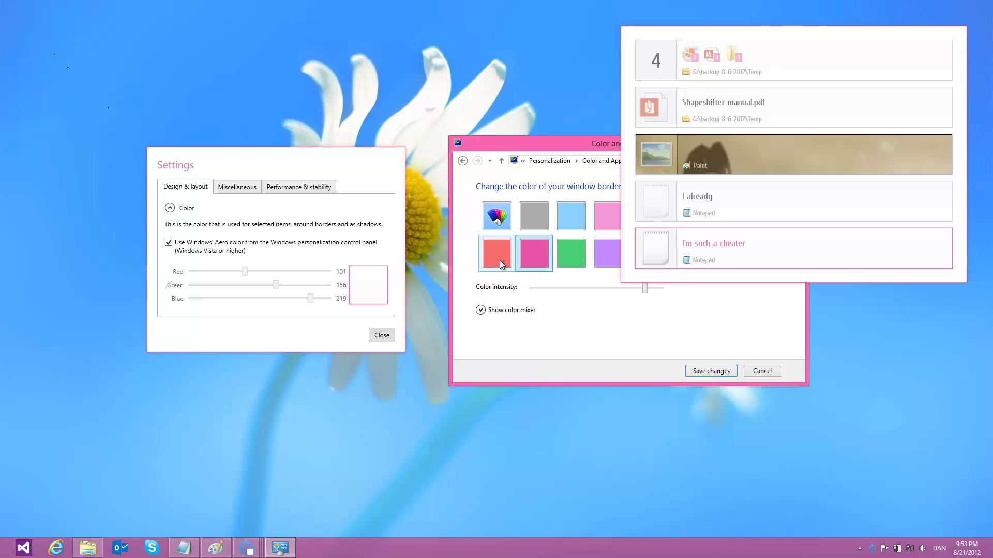
pyautogui.click(496, 258)
pyautogui.moveTo(556, 149); pyautogui.dragTo(438, 184)
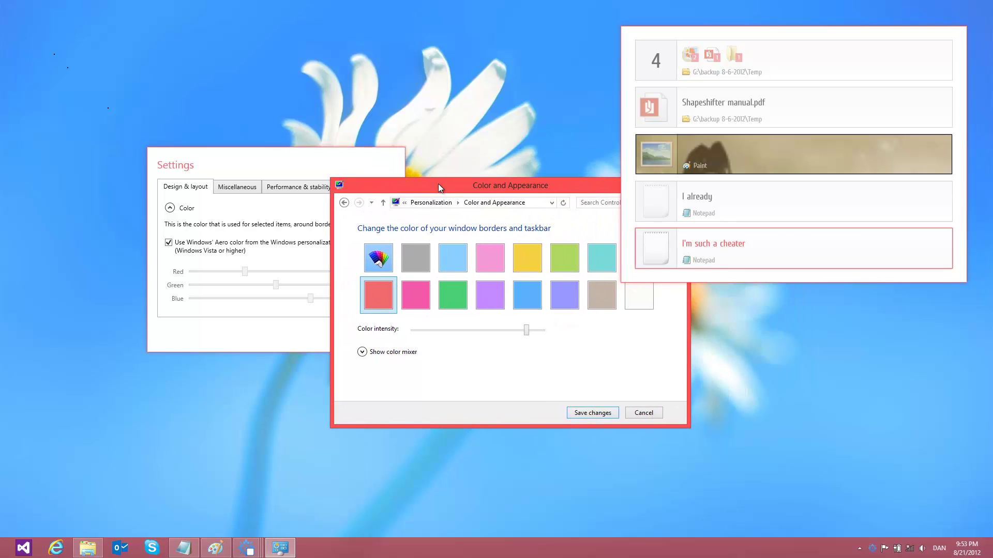
pyautogui.click(646, 411)
# - Reopen the window Color settings from Personalization
pyautogui.press('Escape')
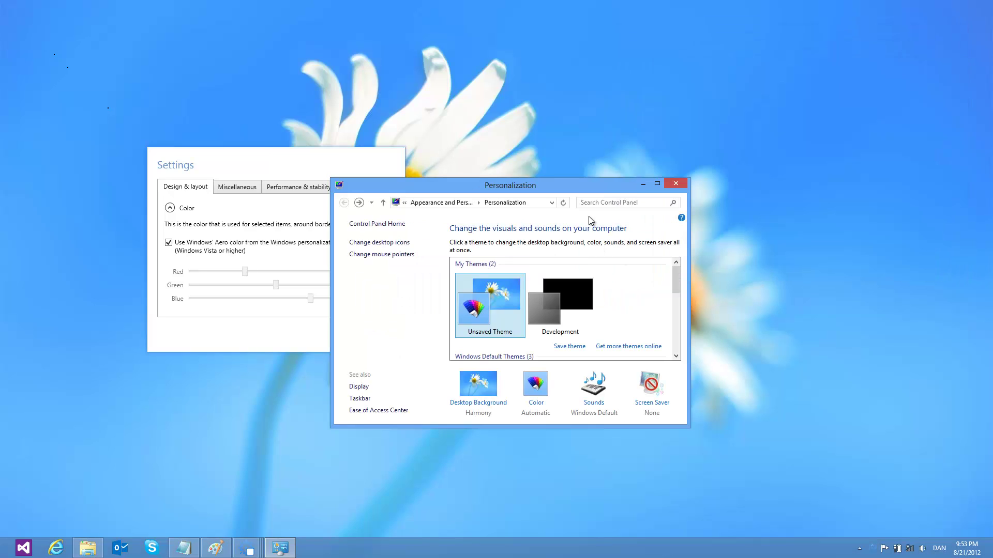
pyautogui.moveTo(496, 189); pyautogui.dragTo(619, 142)
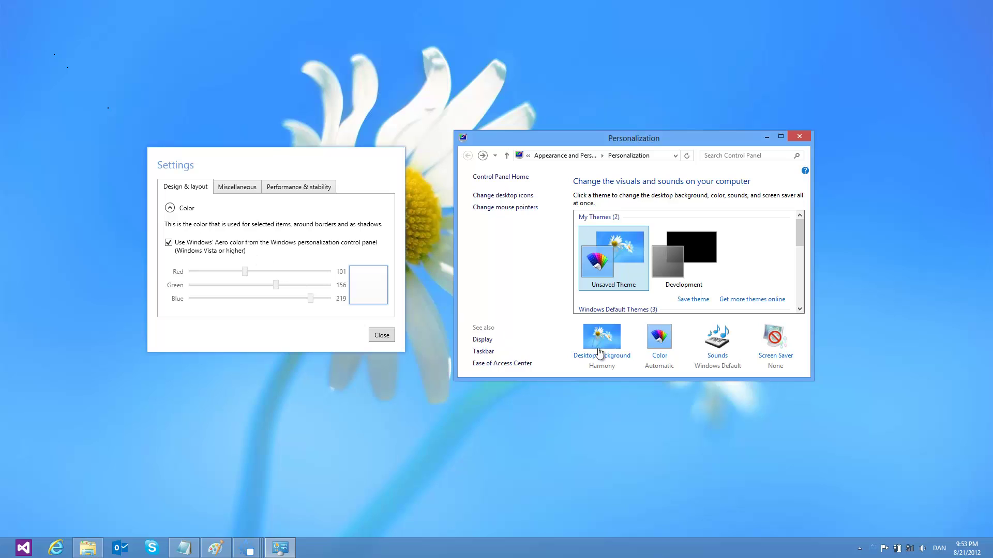
pyautogui.click(658, 357)
# - Make the window borders and taskbar red, then reopen Shapeshifter's Color settings section
pyautogui.click(506, 252)
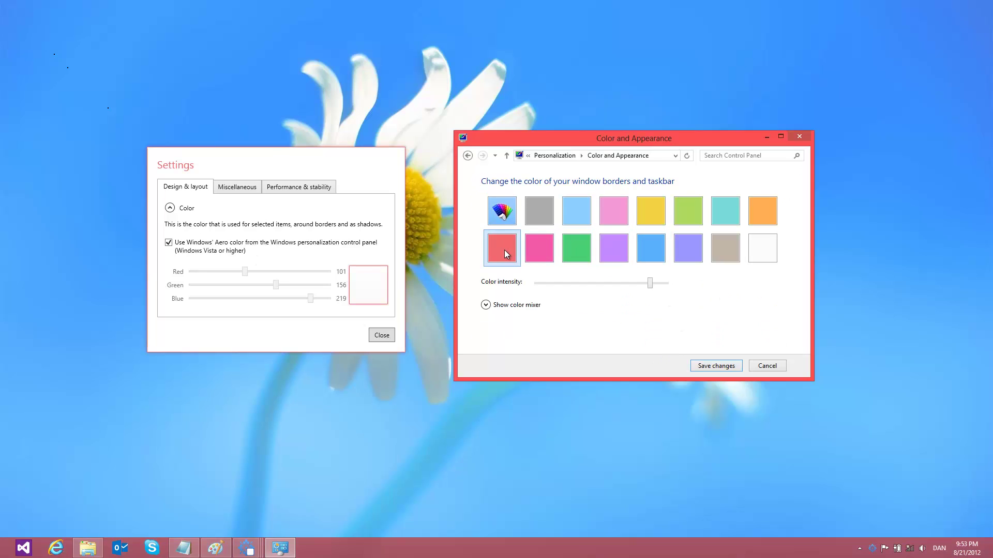
pyautogui.click(332, 212)
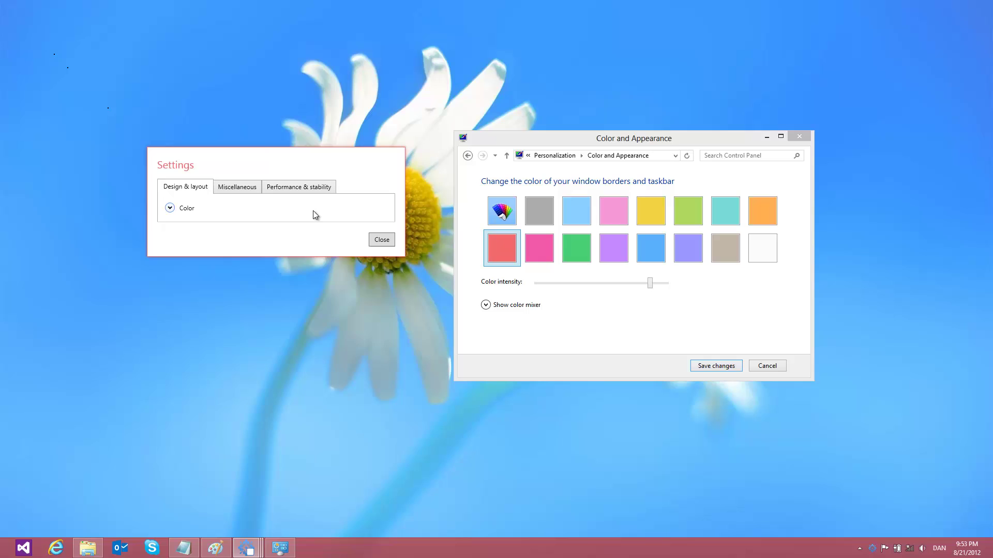
pyautogui.click(313, 215)
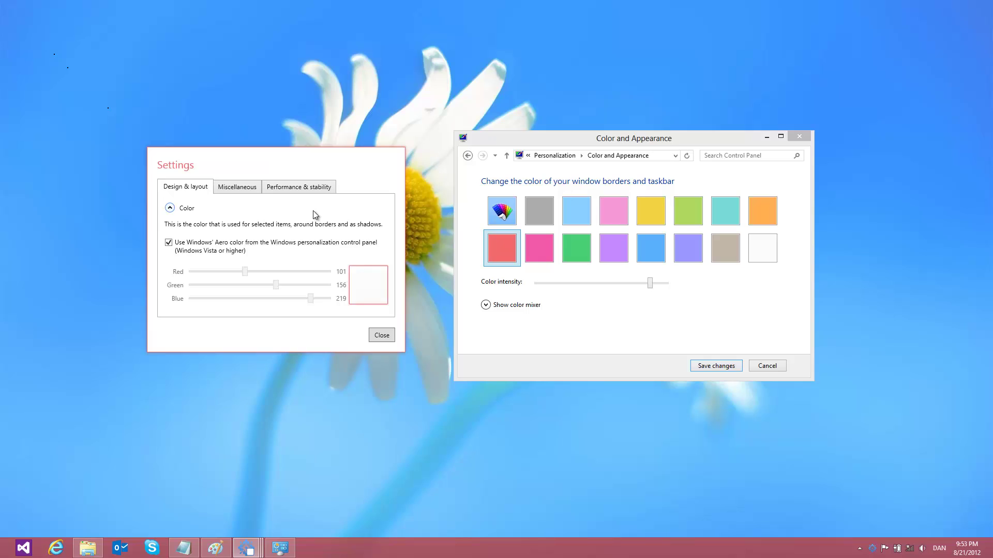
# - Turn off 'Use Windows' Aero color' and set a custom colour of Red 255, Green 62, Blue 252
pyautogui.click(190, 250)
pyautogui.moveTo(244, 286); pyautogui.dragTo(318, 300)
pyautogui.hotkey('alt', 'Tab')
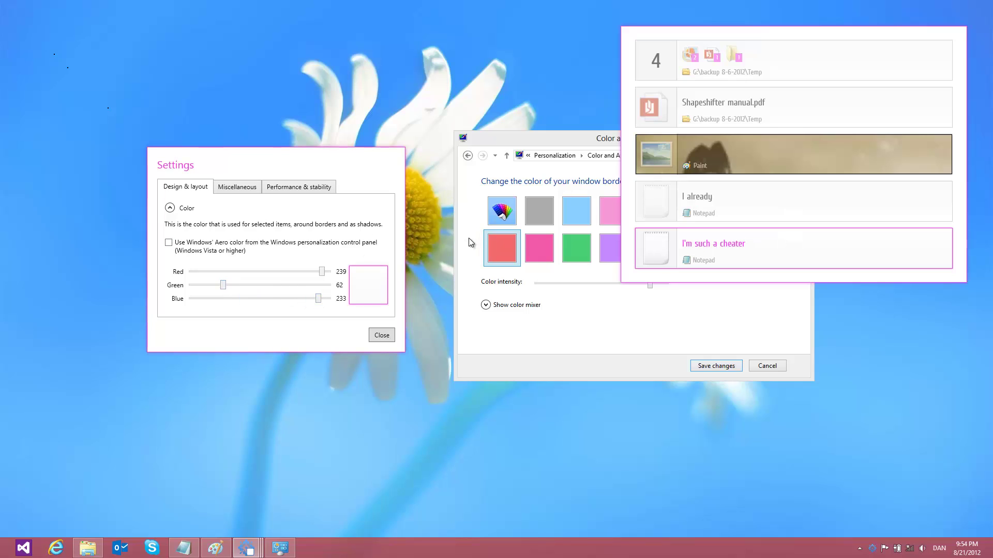
pyautogui.moveTo(318, 299); pyautogui.dragTo(334, 271)
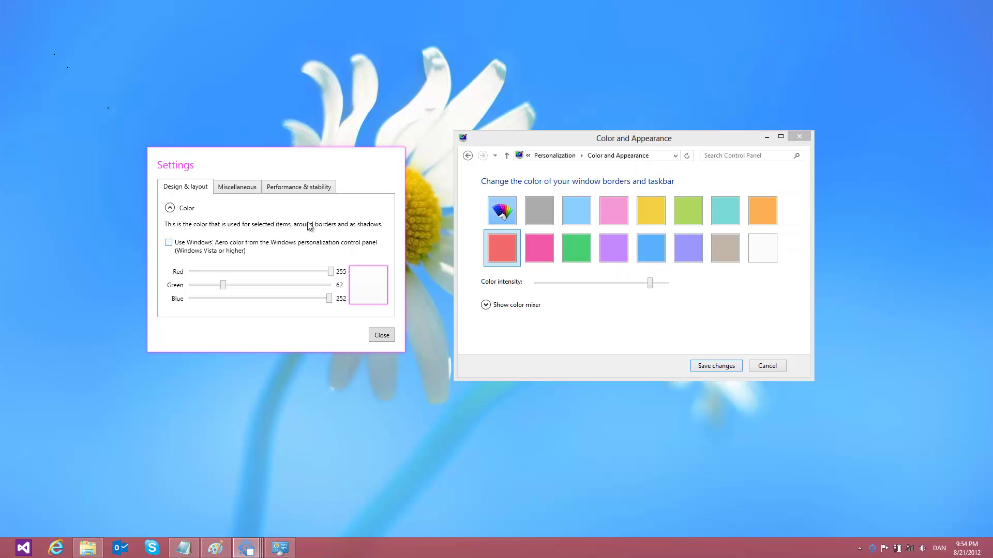
# - In Miscellaneous settings, keep the Interaction mode on Mixed
pyautogui.click(239, 190)
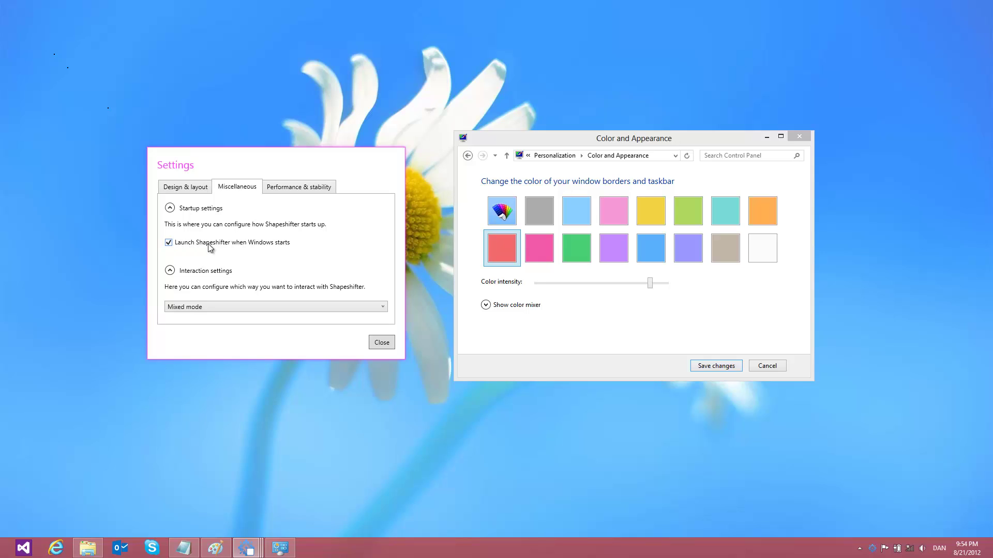
pyautogui.click(196, 308)
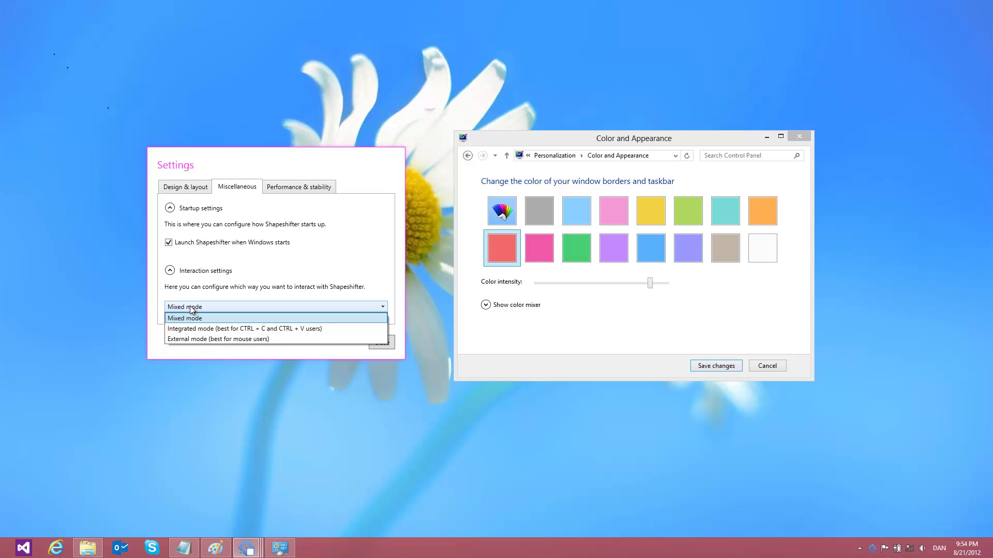
pyautogui.click(191, 307)
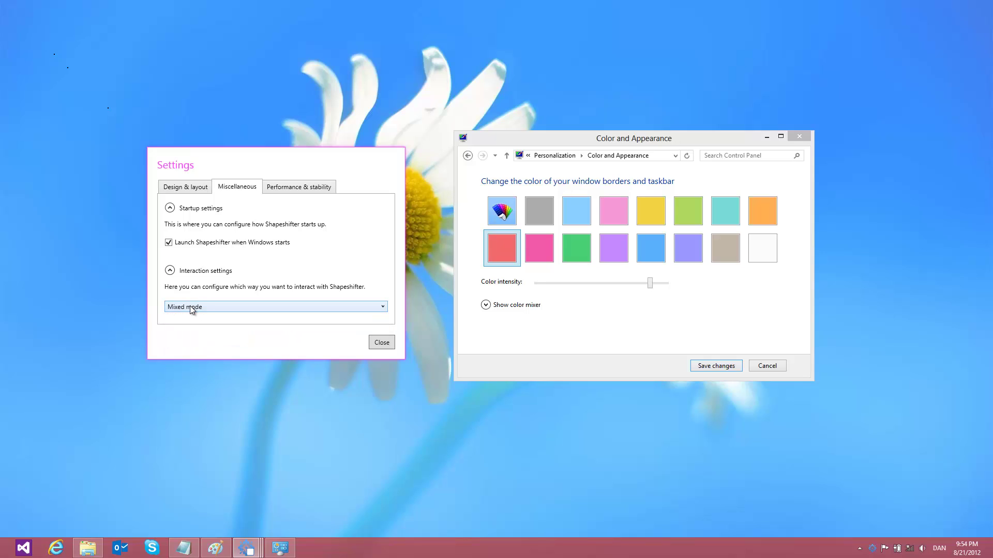
# - Under Performance & stability, toggle Incineration memory cleanup off and back on, and dismiss its notice
pyautogui.click(288, 192)
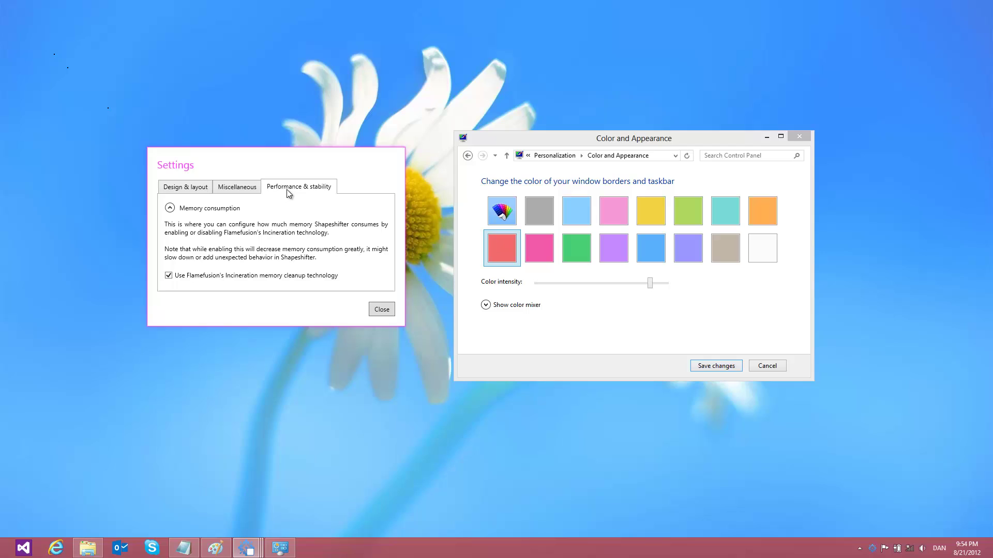
pyautogui.click(239, 277)
pyautogui.click(182, 281)
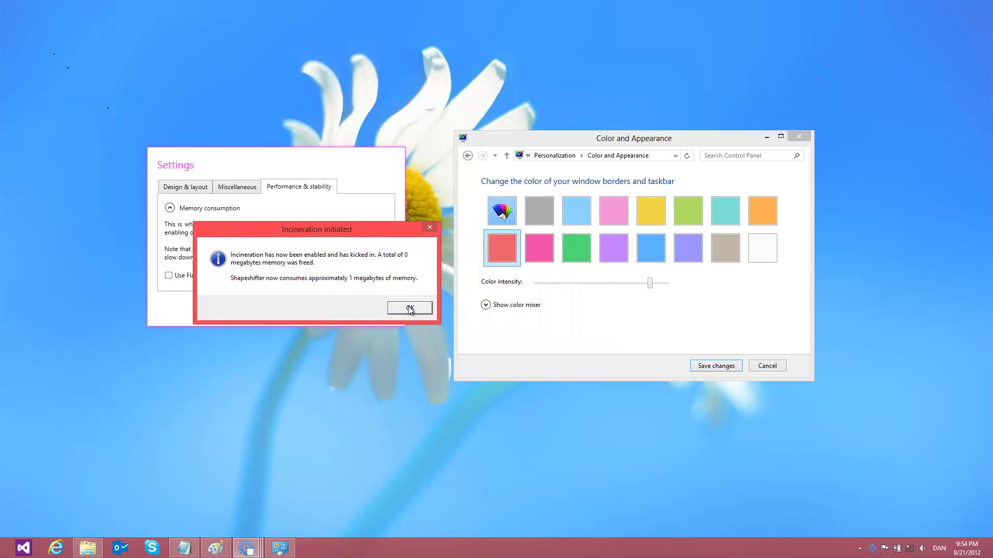
pyautogui.click(407, 309)
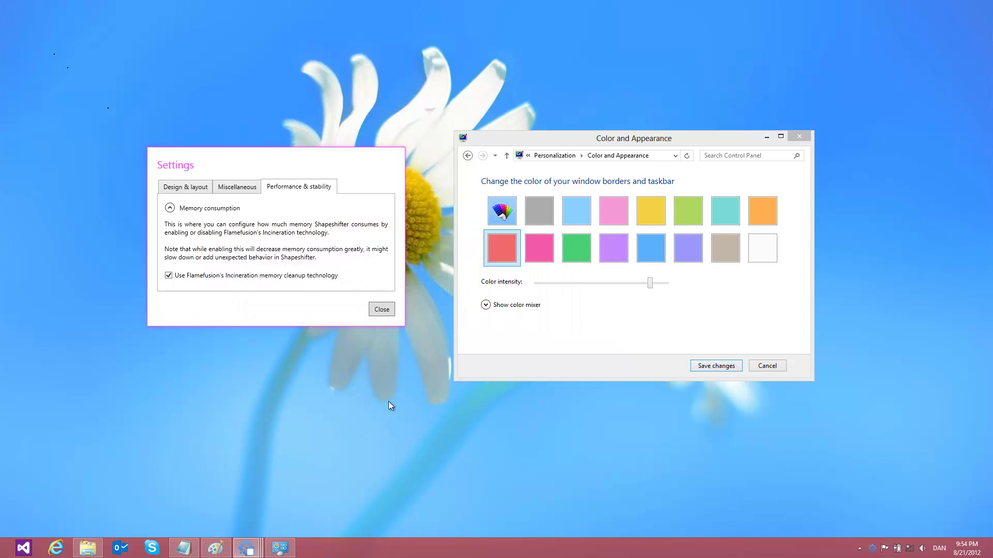
# - Open Task Manager from the taskbar, select Shapeshifter (6) using 8.5 MB, and move the window aside
pyautogui.rightClick(352, 550)
pyautogui.click(371, 517)
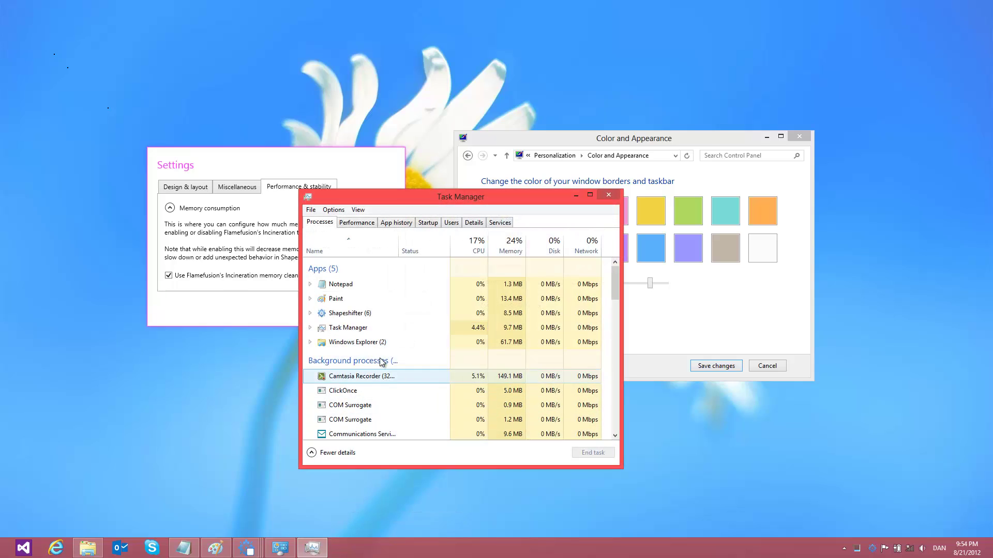
pyautogui.click(370, 316)
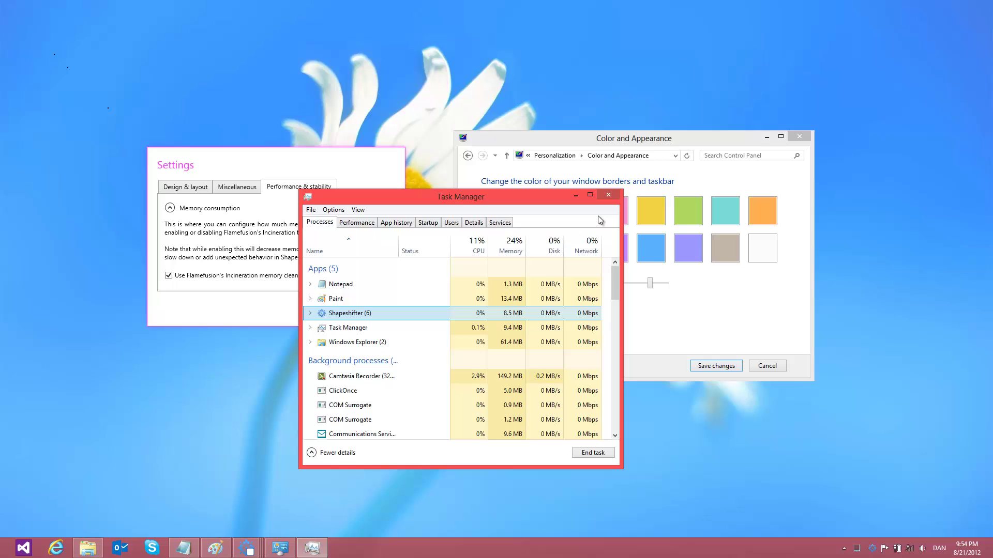
pyautogui.moveTo(539, 197); pyautogui.dragTo(666, 188)
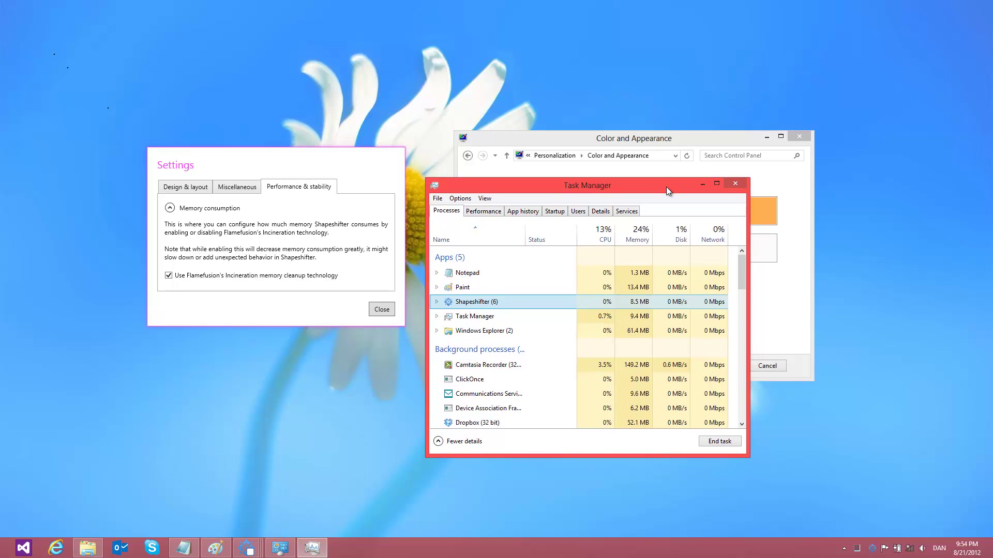